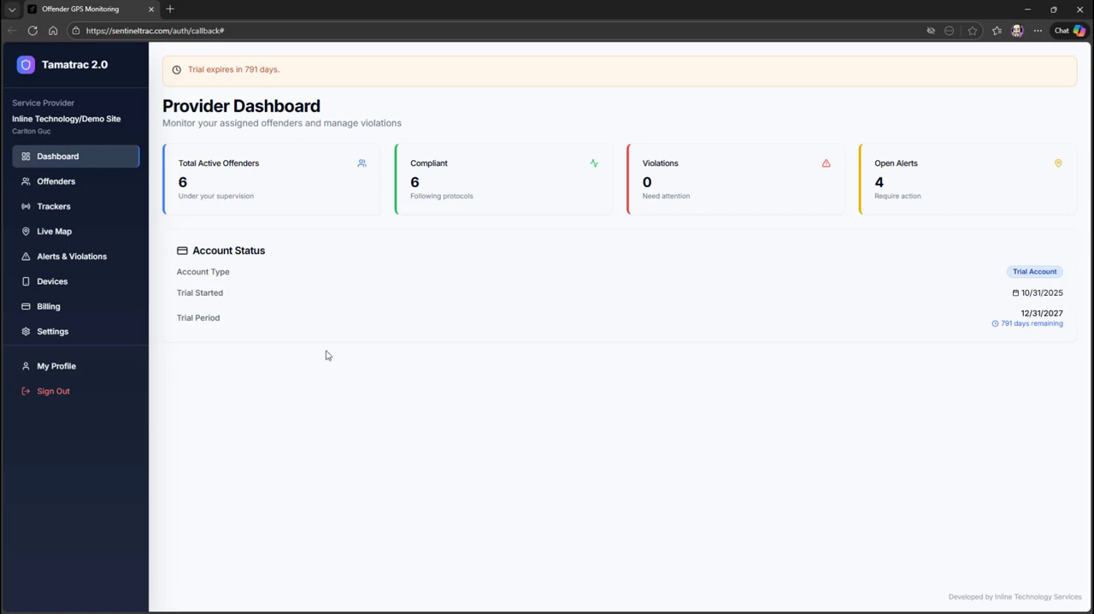
Open the offenders list, review the fields of the new offender form, and close it without creating a record.
{"action": "left_click", "coordinate": [64, 184]}
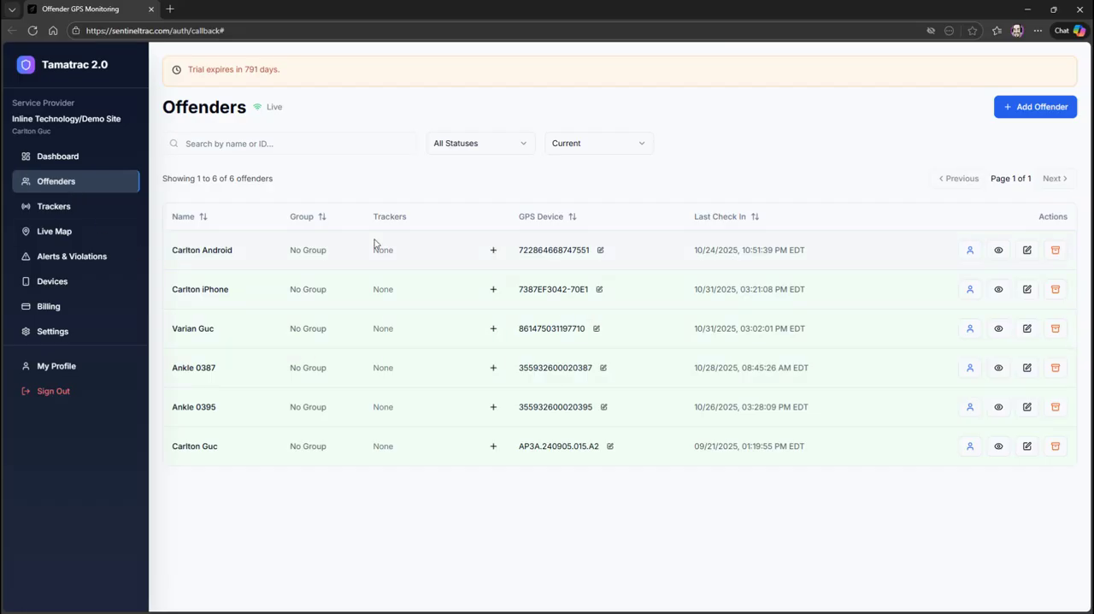
{"action": "left_click", "coordinate": [1032, 113]}
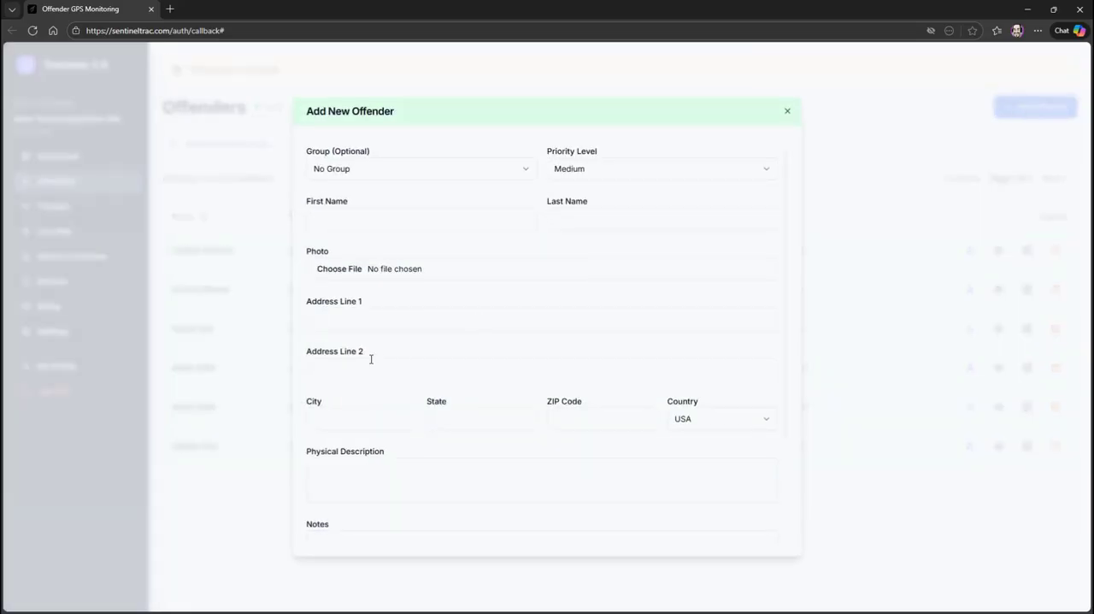
{"action": "scroll", "coordinate": [527, 256], "scroll_direction": "down", "scroll_amount": 2}
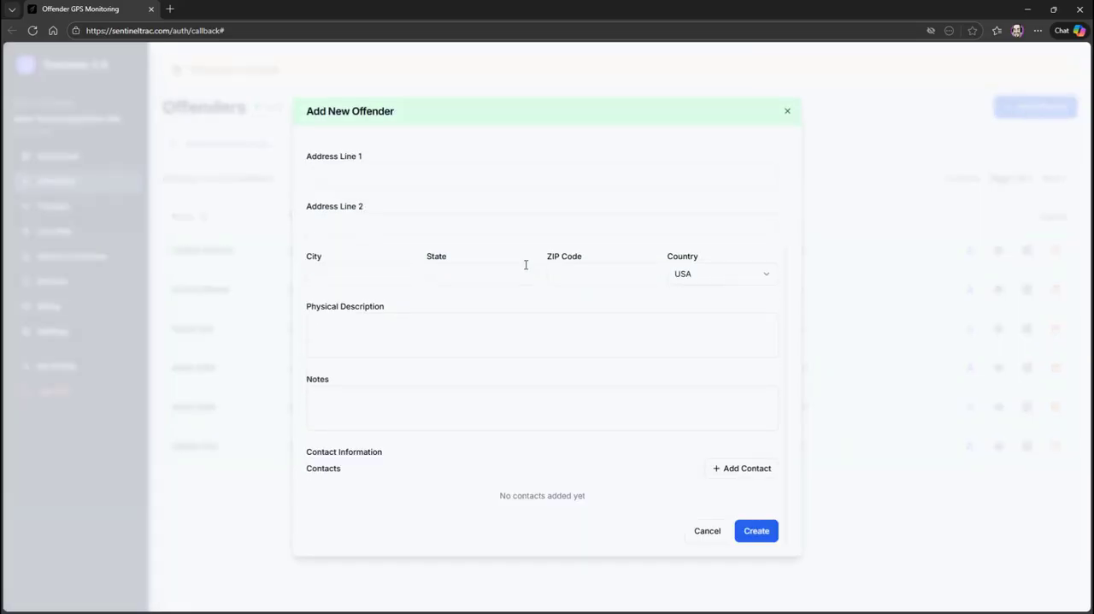
{"action": "scroll", "coordinate": [526, 265], "scroll_direction": "up", "scroll_amount": 3}
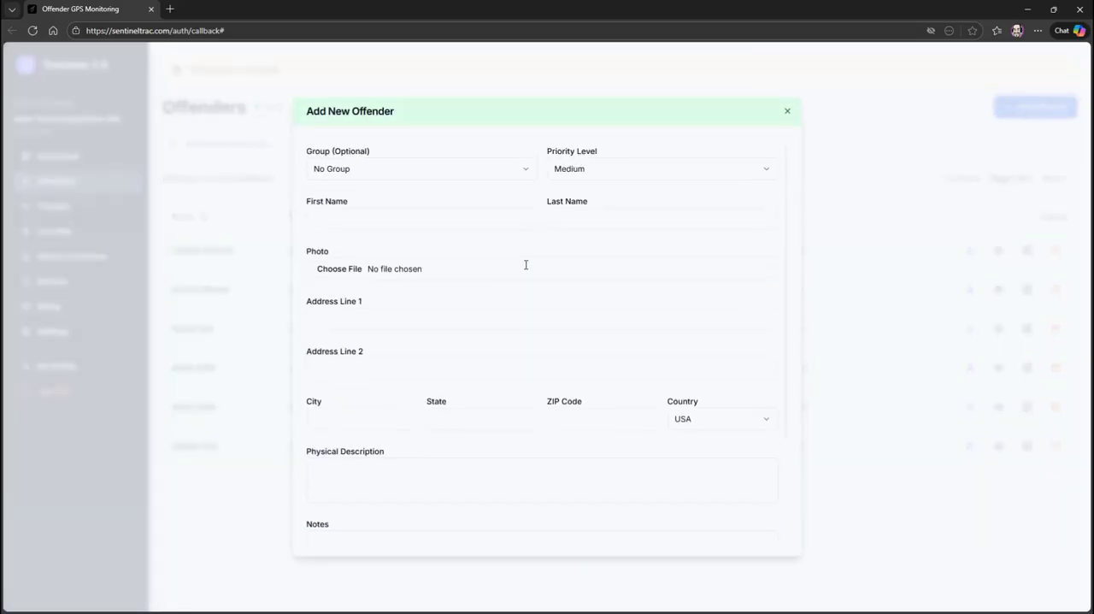
{"action": "left_click", "coordinate": [787, 112]}
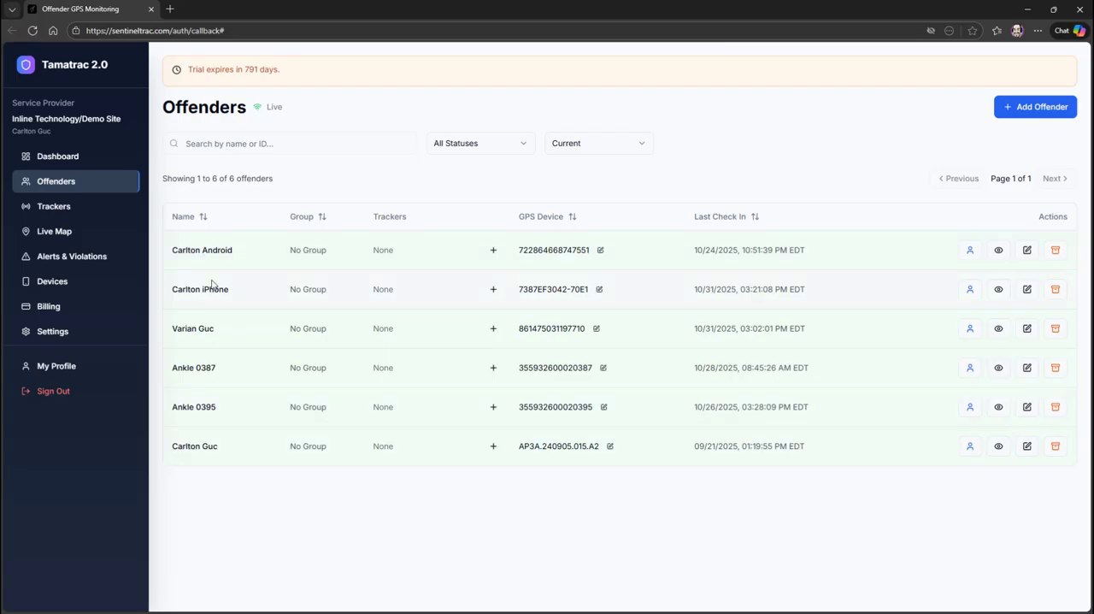
View the available options of the offender status filter and the current/archived filter without changing either.
{"action": "left_click", "coordinate": [527, 150]}
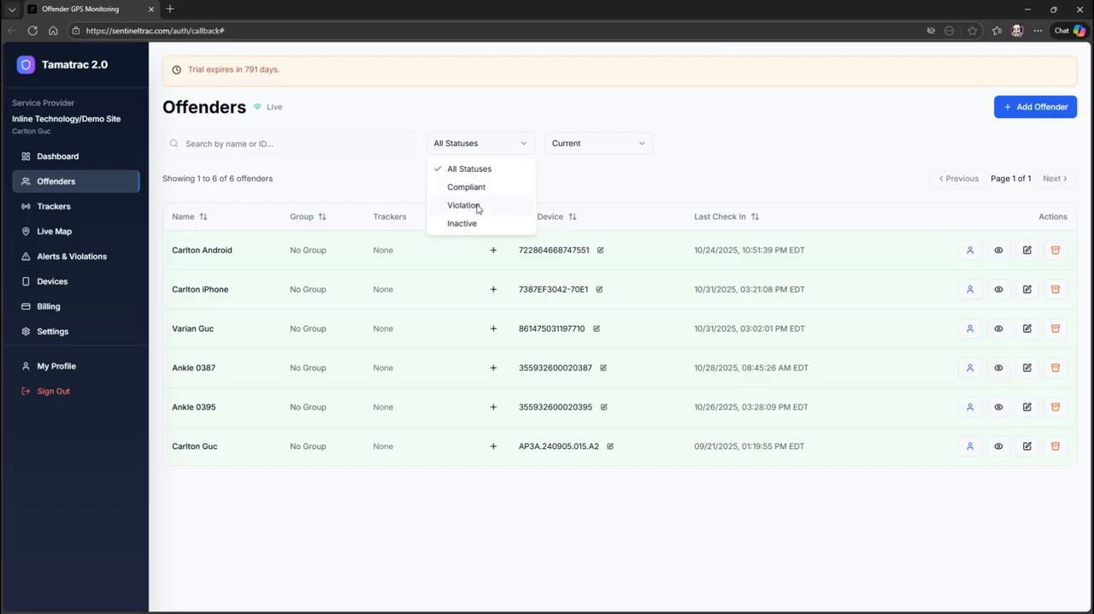
{"action": "left_click", "coordinate": [609, 146]}
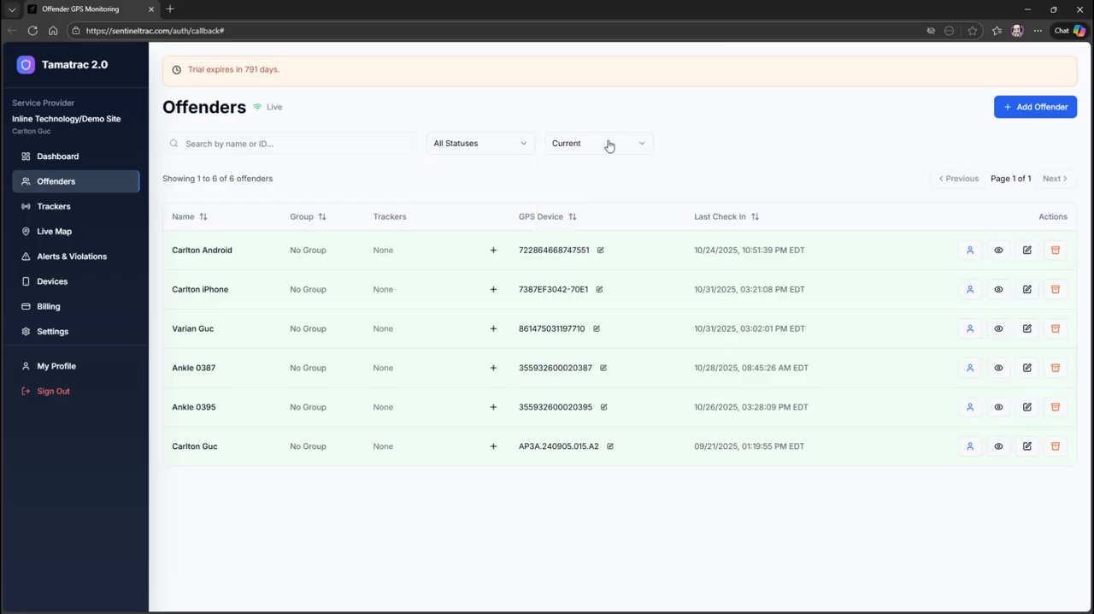
{"action": "left_click", "coordinate": [643, 145]}
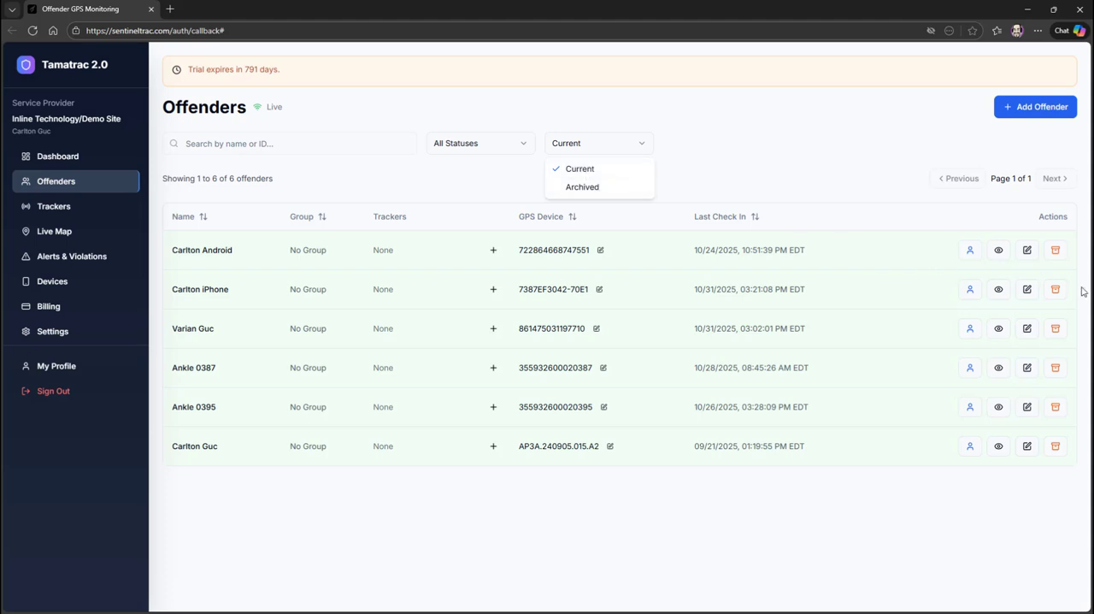
{"action": "left_click", "coordinate": [714, 155]}
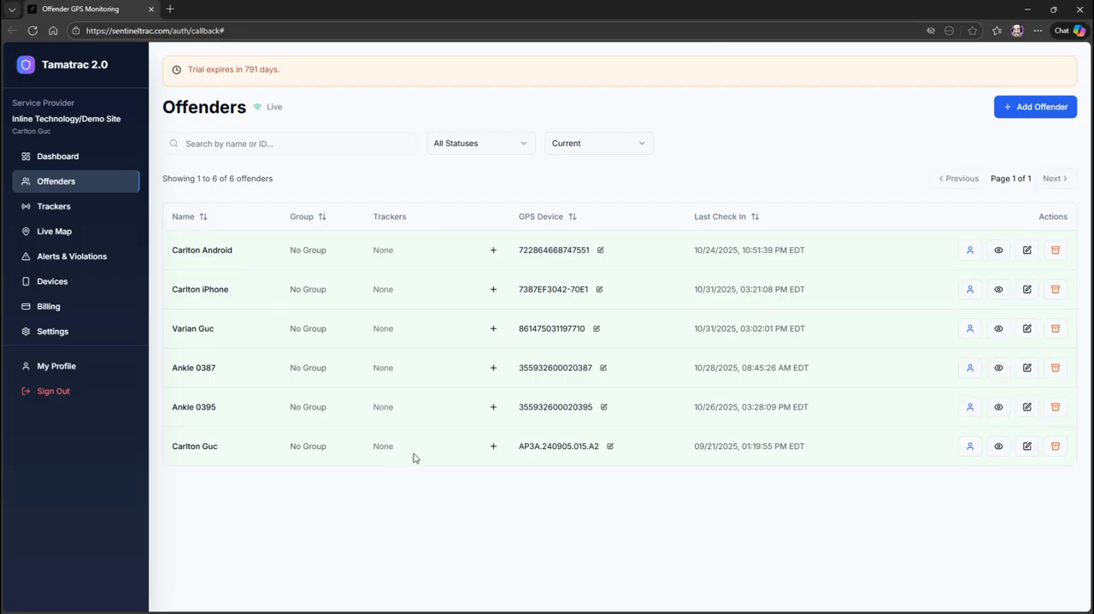
Search the offenders list for "iph" and clear the search again.
{"action": "left_click", "coordinate": [299, 146]}
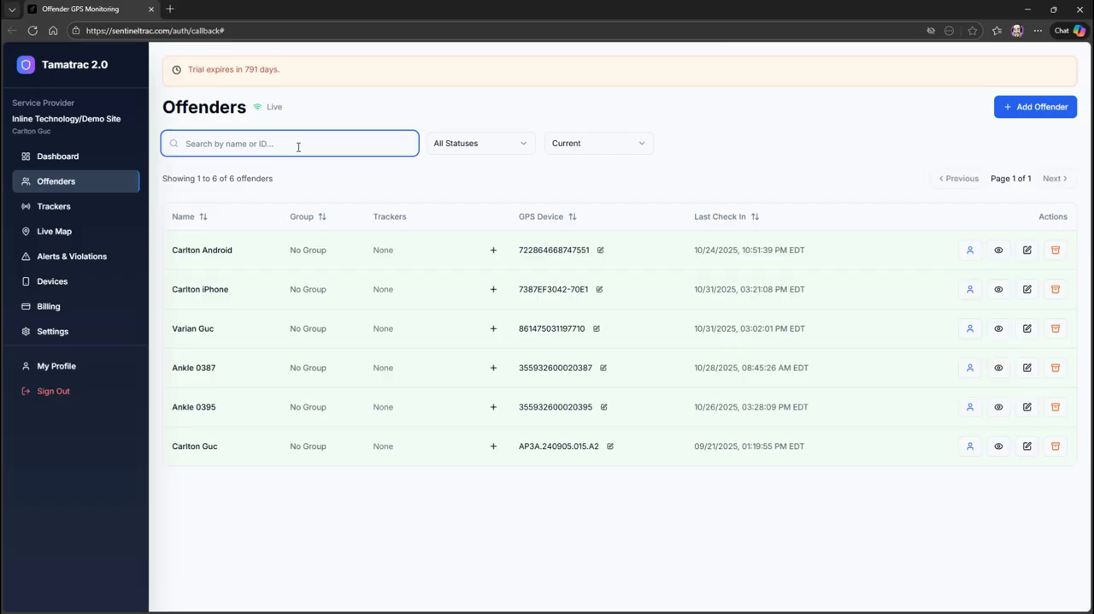
{"action": "type", "text": "iph"}
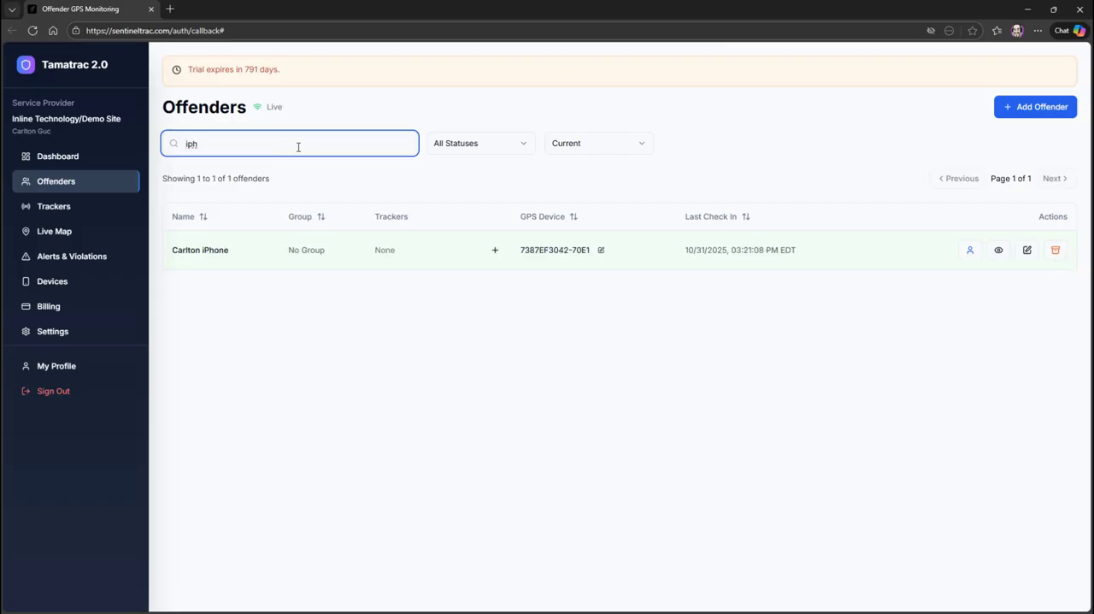
{"action": "key", "text": "BackSpace"}
{"action": "key", "text": "BackSpace"}
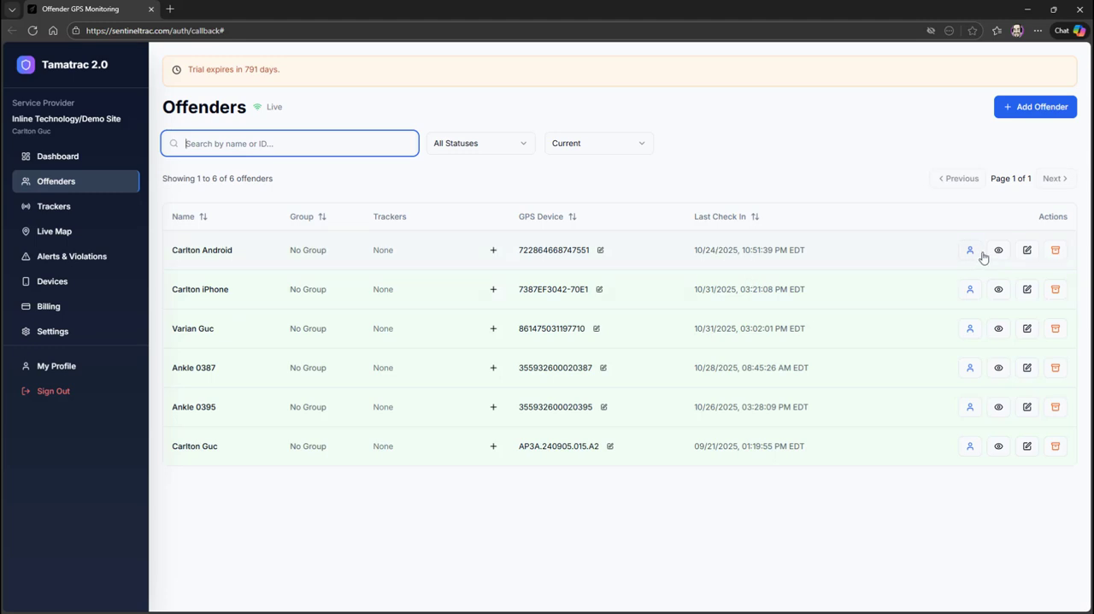
Review the first listed offender's edit form and profile summary, closing each without making changes.
{"action": "left_click", "coordinate": [1028, 251]}
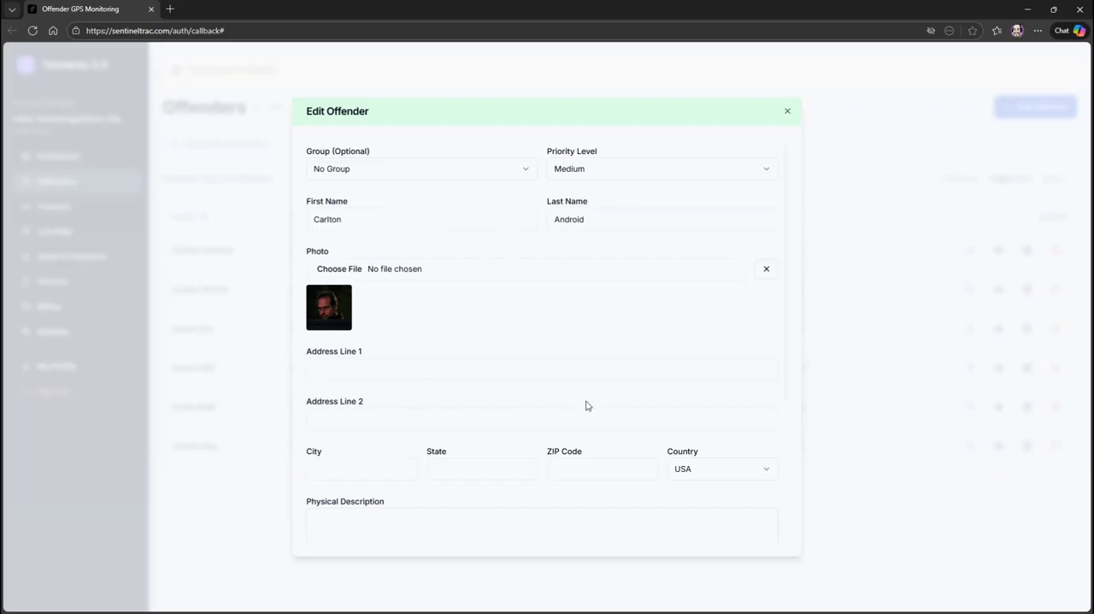
{"action": "scroll", "coordinate": [590, 401], "scroll_direction": "down", "scroll_amount": 1}
{"action": "scroll", "coordinate": [590, 400], "scroll_direction": "down", "scroll_amount": 2}
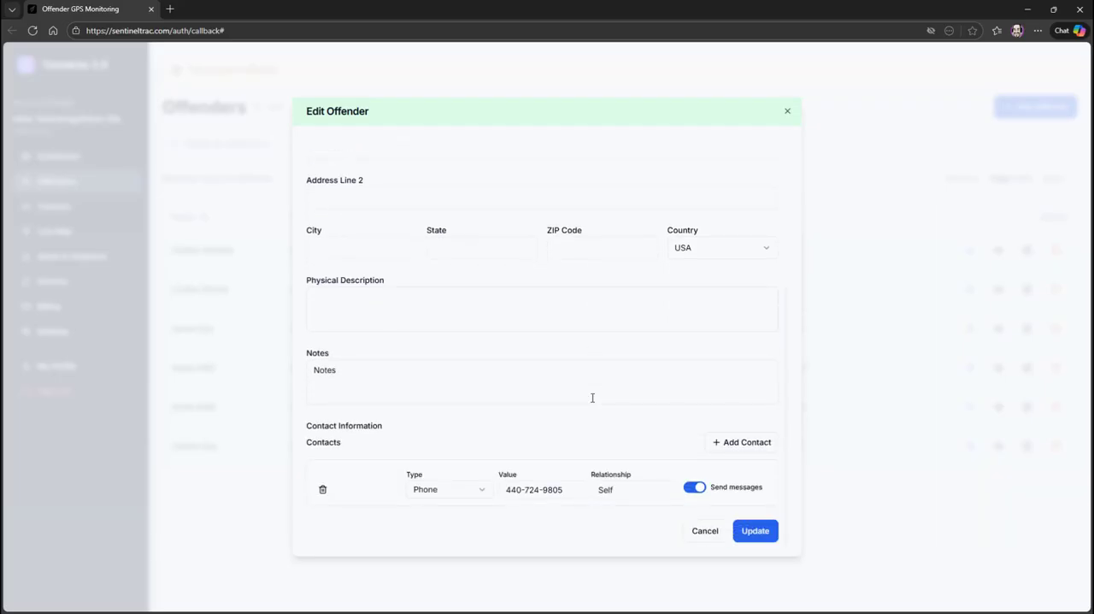
{"action": "left_click", "coordinate": [787, 112]}
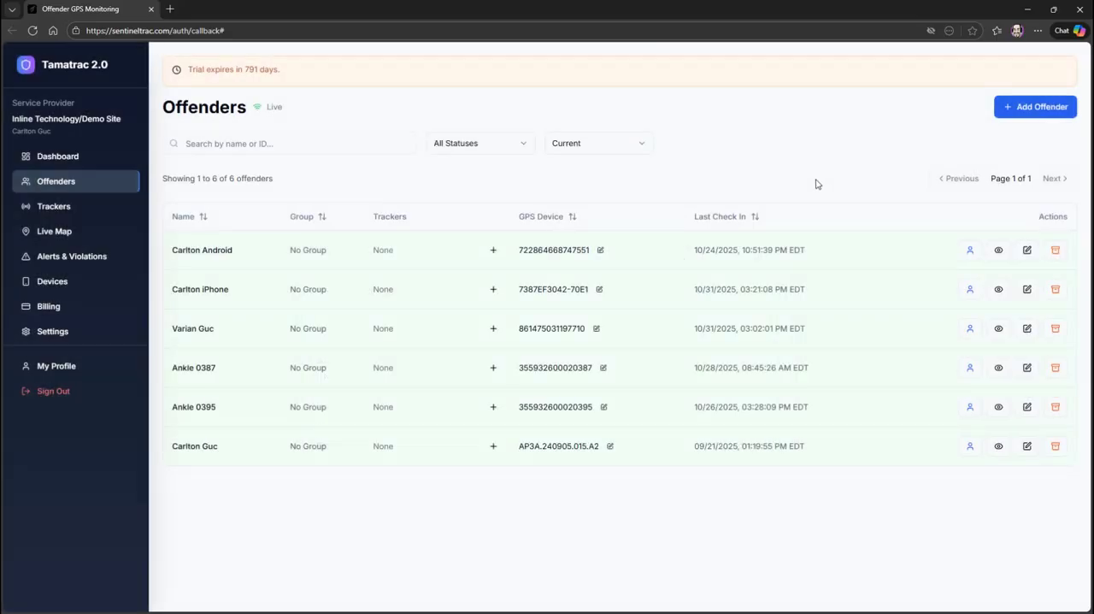
{"action": "left_click", "coordinate": [999, 251]}
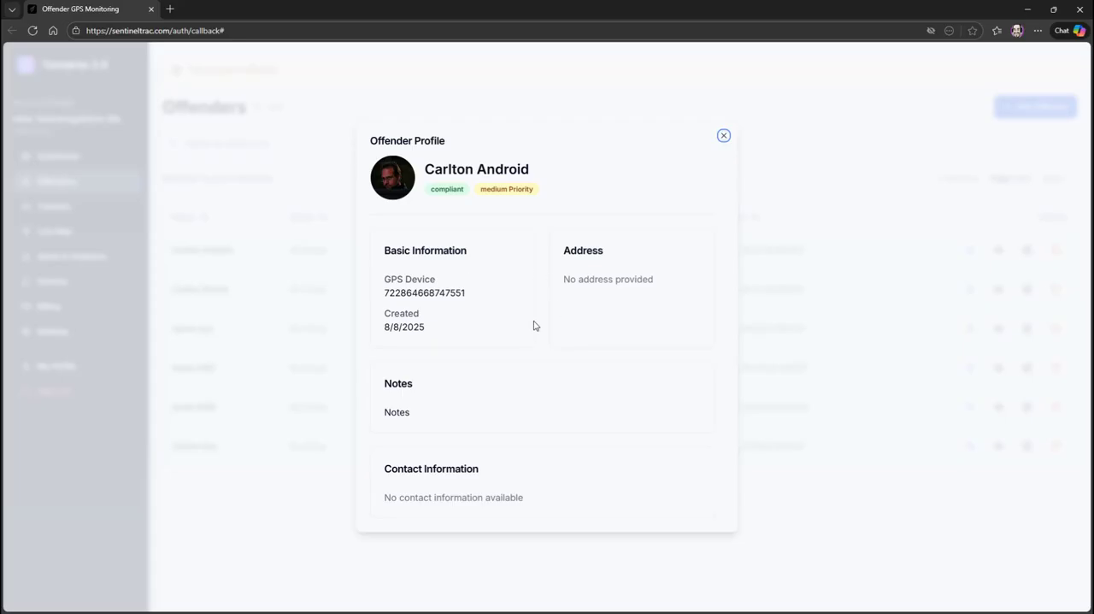
{"action": "left_click", "coordinate": [723, 136]}
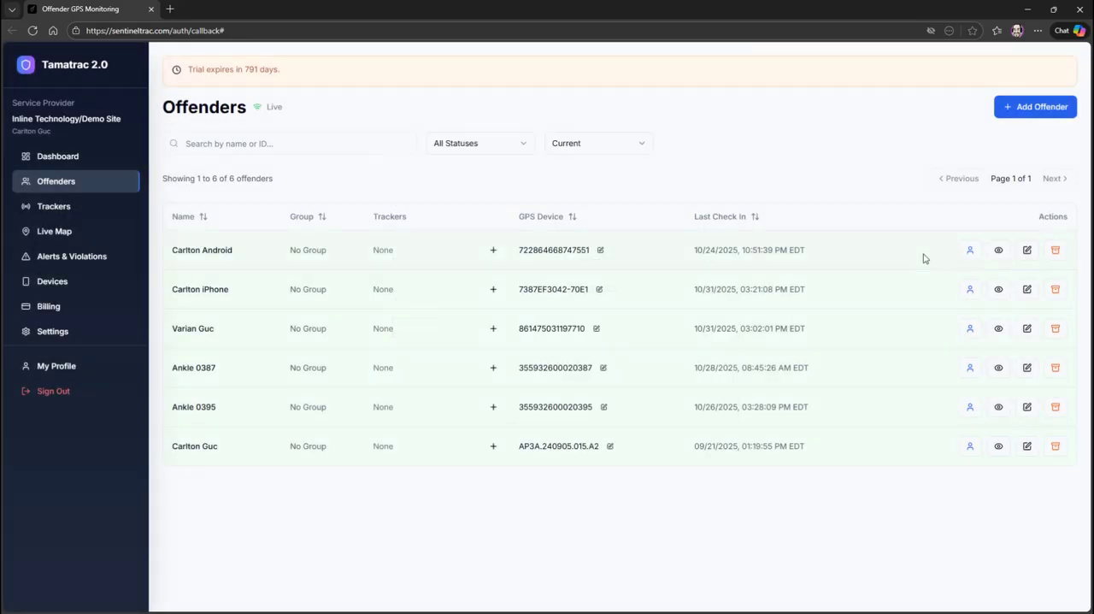
Open the first listed offender's tracking page, expand the personal details section to view it, and collapse it again.
{"action": "left_click", "coordinate": [971, 253]}
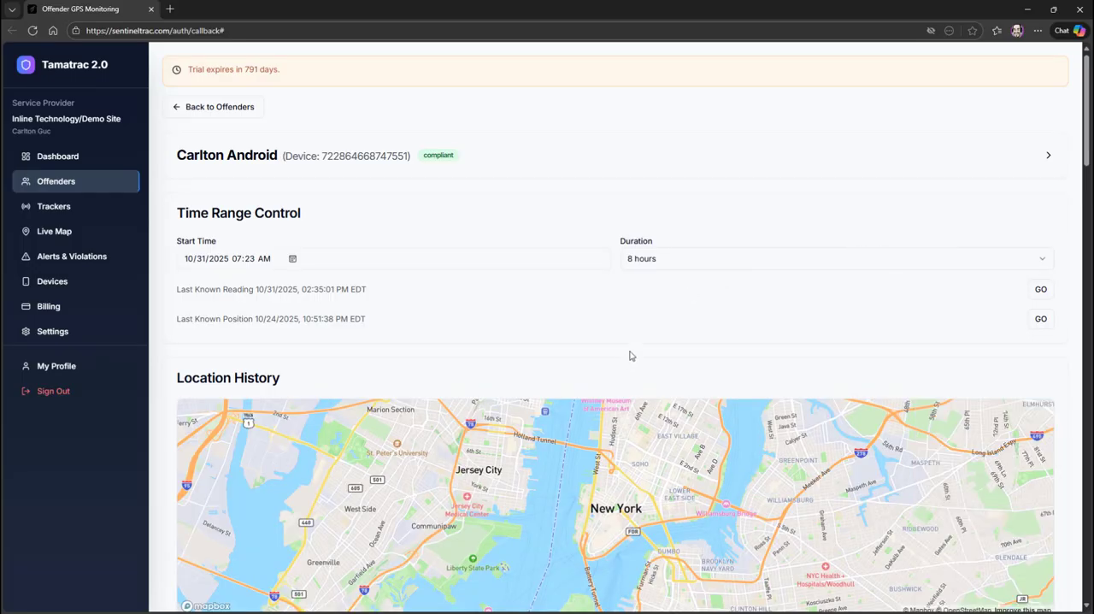
{"action": "left_click", "coordinate": [1049, 156]}
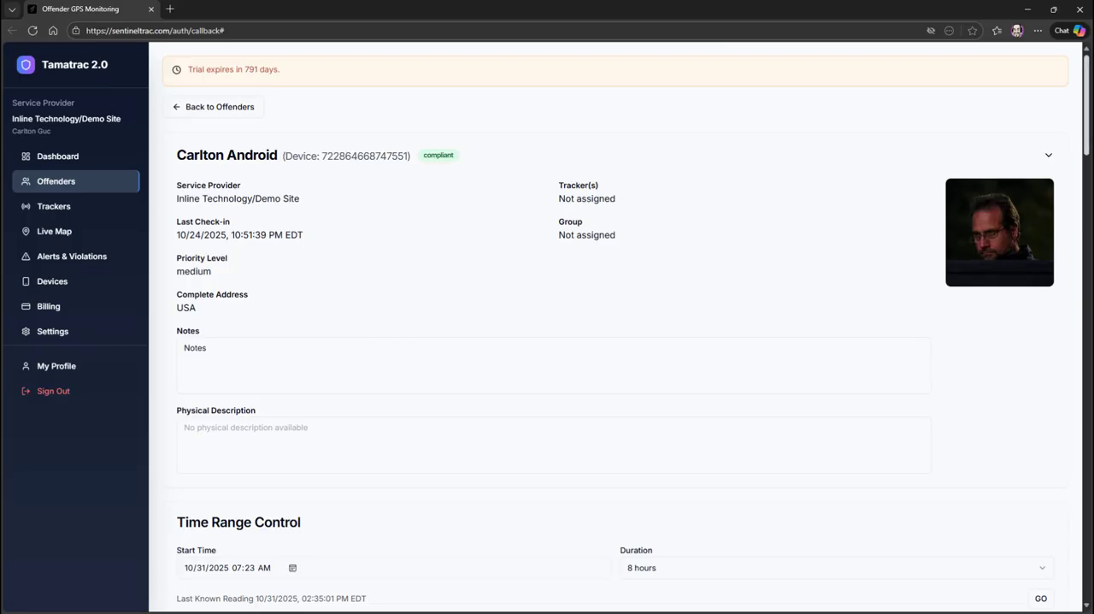
{"action": "left_click", "coordinate": [1050, 153]}
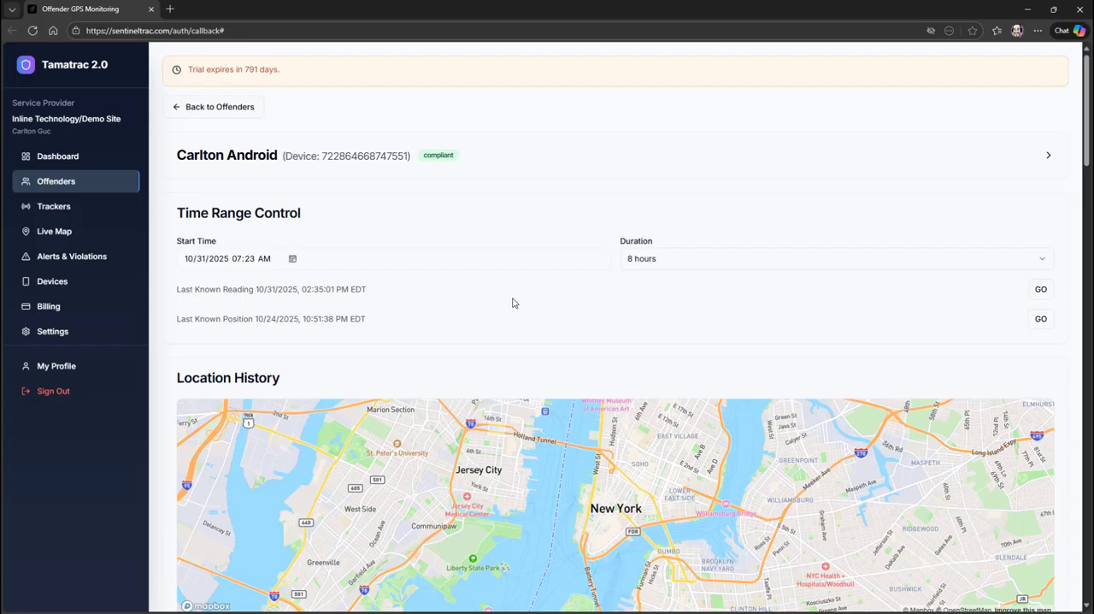
Examine the Location History map, the Geo-Fences section and the Latest Photo section of the offender's tracking page.
{"action": "scroll", "coordinate": [637, 329], "scroll_direction": "down", "scroll_amount": 2}
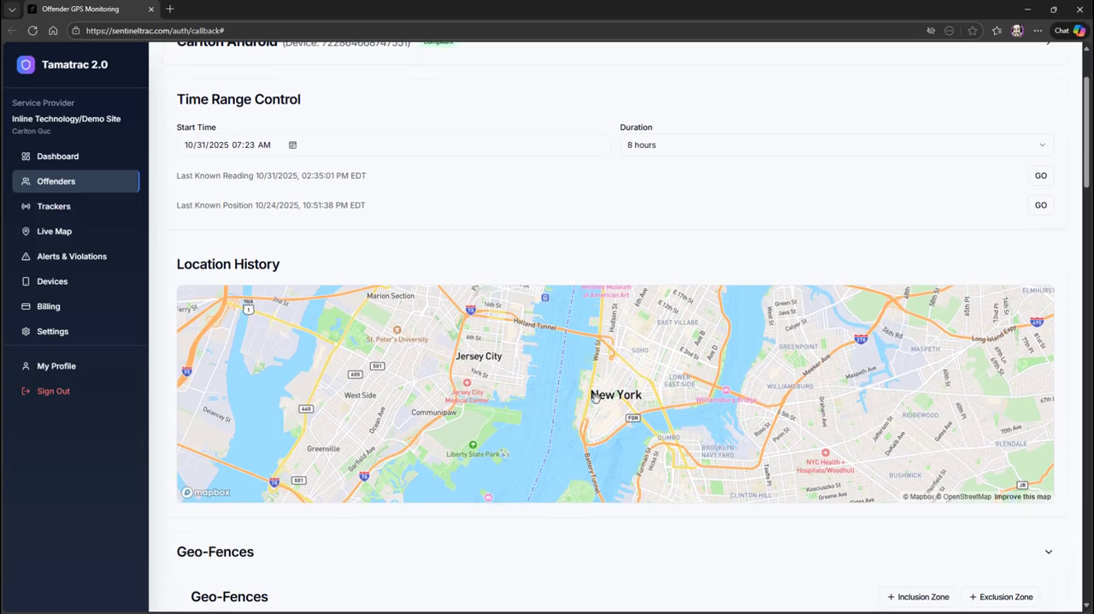
{"action": "scroll", "coordinate": [595, 396], "scroll_direction": "down", "scroll_amount": 1}
{"action": "scroll", "coordinate": [607, 535], "scroll_direction": "down", "scroll_amount": 2}
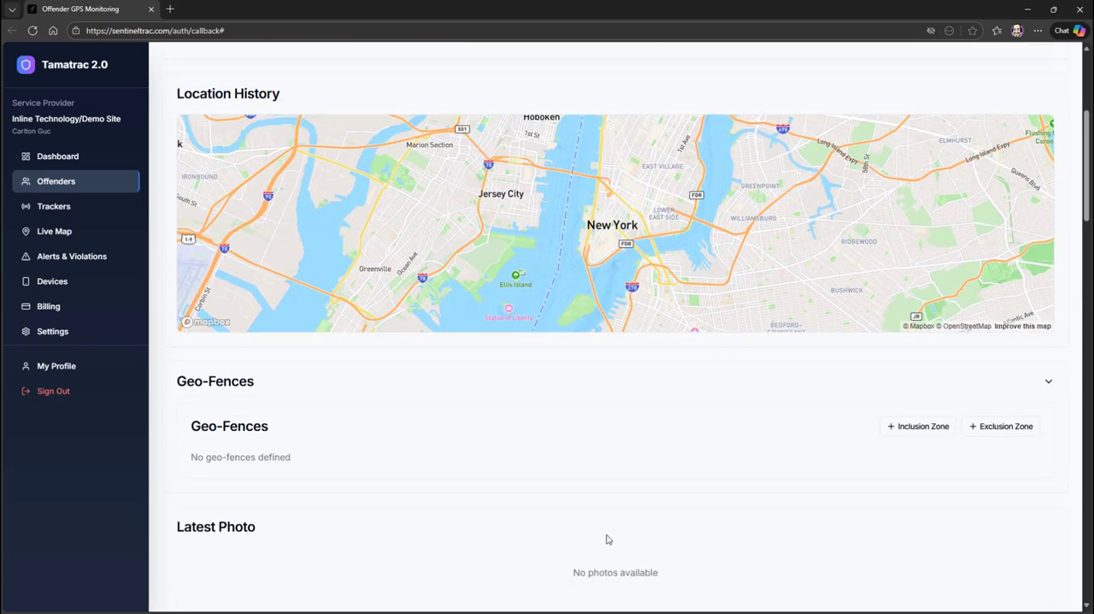
{"action": "scroll", "coordinate": [625, 527], "scroll_direction": "up", "scroll_amount": 1}
{"action": "scroll", "coordinate": [650, 479], "scroll_direction": "down", "scroll_amount": 2}
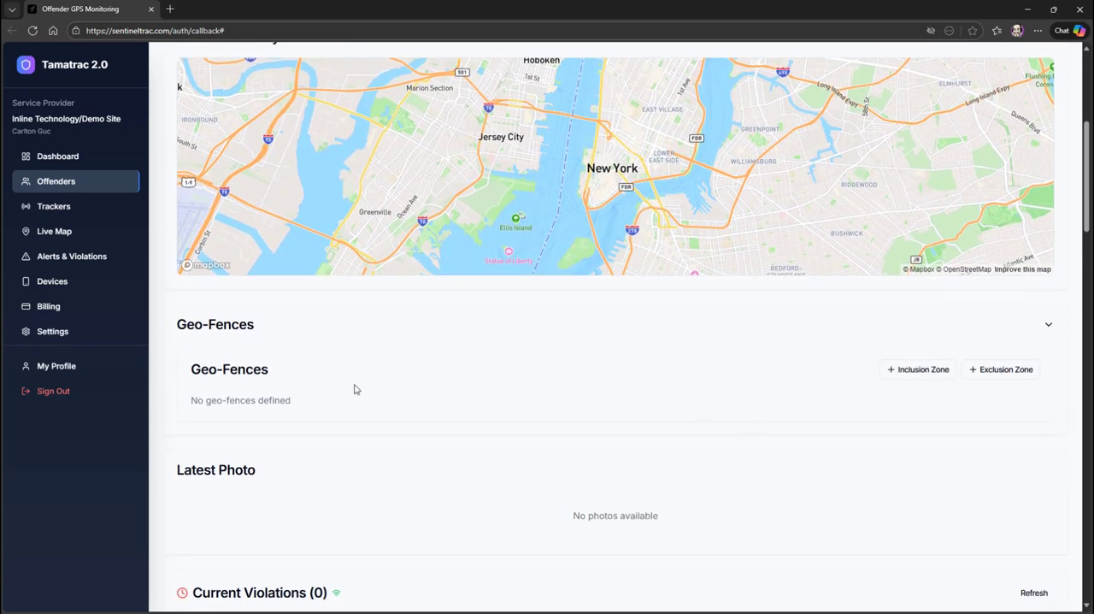
{"action": "scroll", "coordinate": [367, 395], "scroll_direction": "down", "scroll_amount": 2}
{"action": "left_click_drag", "start_coordinate": [176, 354], "coordinate": [257, 357]}
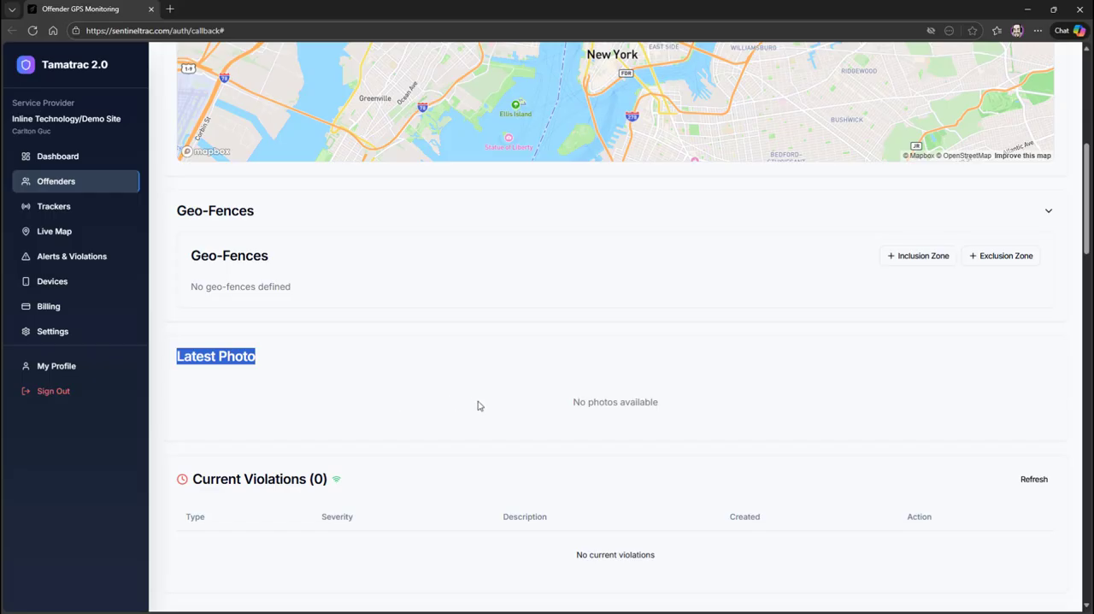
Review the offender's Current Violations, and expand the Historical Violations list to view it before collapsing it.
{"action": "scroll", "coordinate": [478, 405], "scroll_direction": "down", "scroll_amount": 1}
{"action": "scroll", "coordinate": [486, 422], "scroll_direction": "down", "scroll_amount": 1}
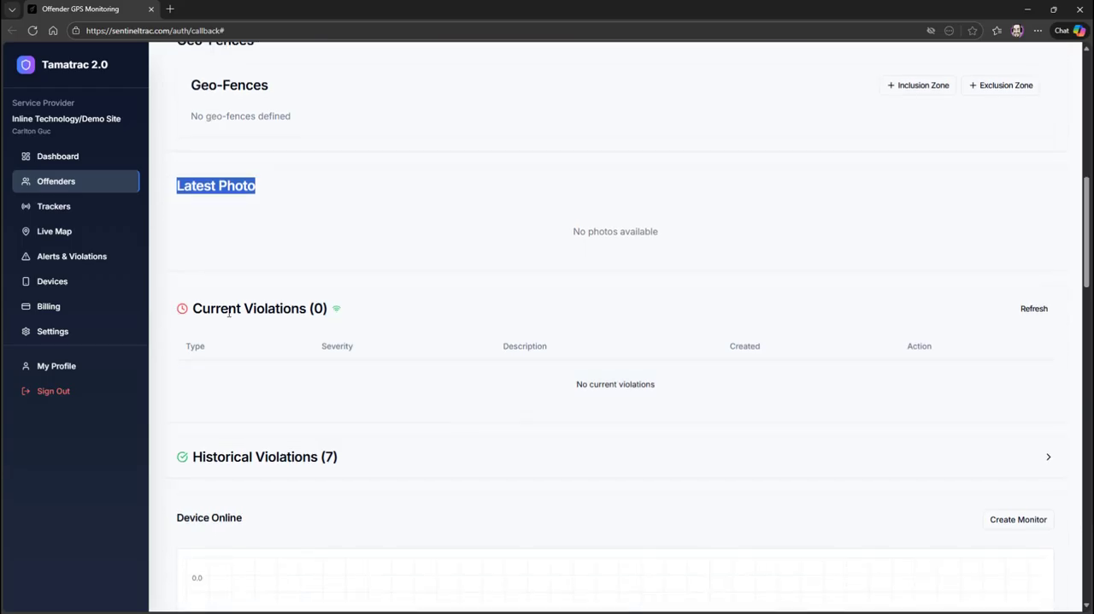
{"action": "scroll", "coordinate": [381, 335], "scroll_direction": "down", "scroll_amount": 1}
{"action": "scroll", "coordinate": [382, 338], "scroll_direction": "down", "scroll_amount": 1}
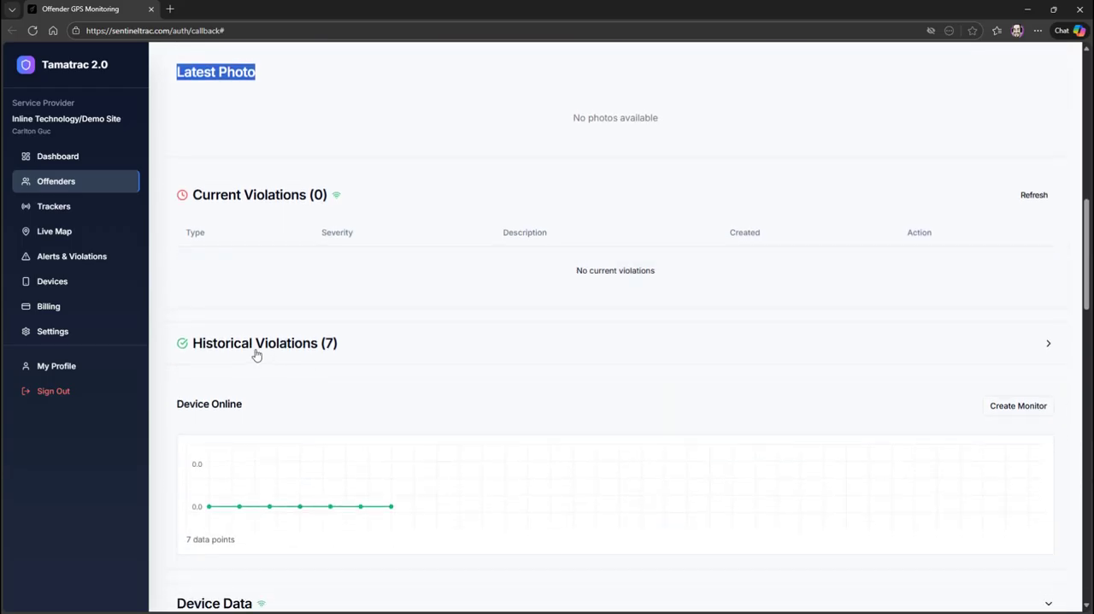
{"action": "left_click", "coordinate": [1048, 343]}
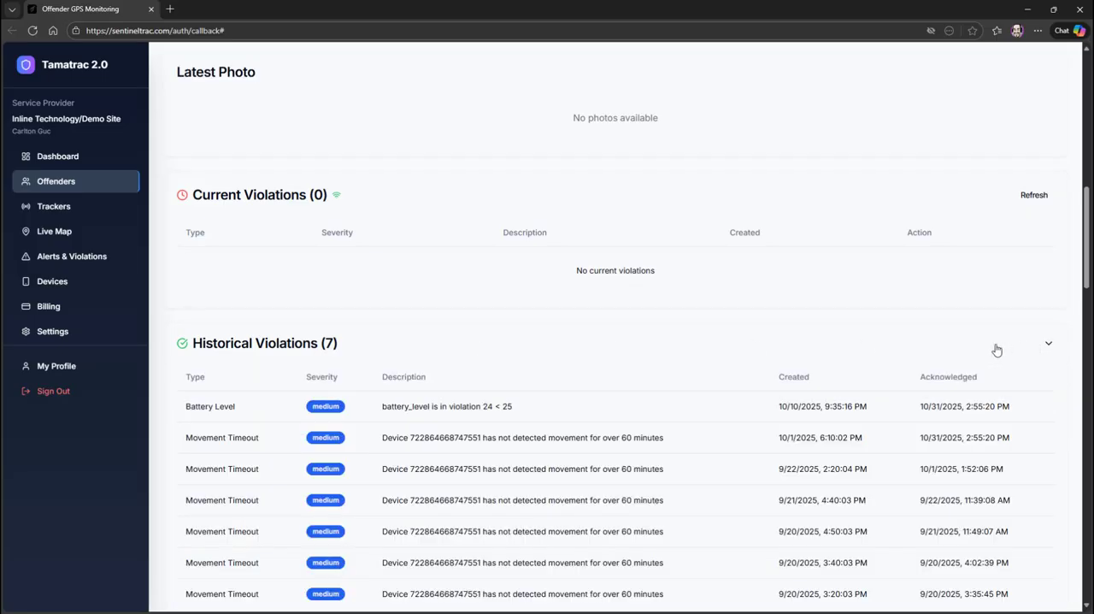
{"action": "left_click", "coordinate": [1049, 346]}
Examine the Device Online chart's latest data point, the Device Analytics panels and the Device Data Table.
{"action": "scroll", "coordinate": [618, 440], "scroll_direction": "down", "scroll_amount": 1}
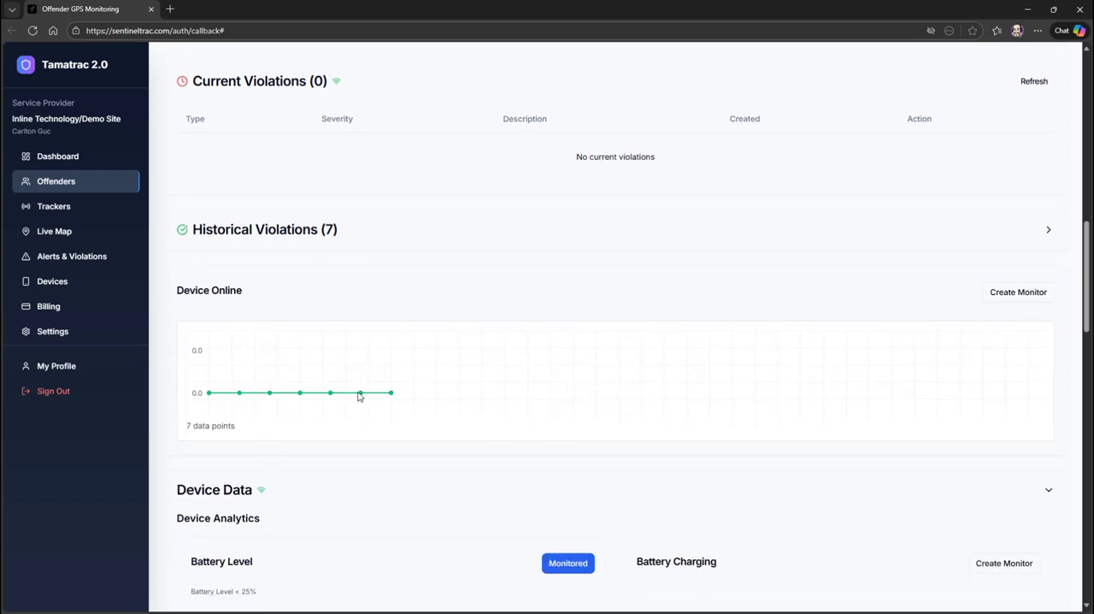
{"action": "mouse_move", "coordinate": [392, 398]}
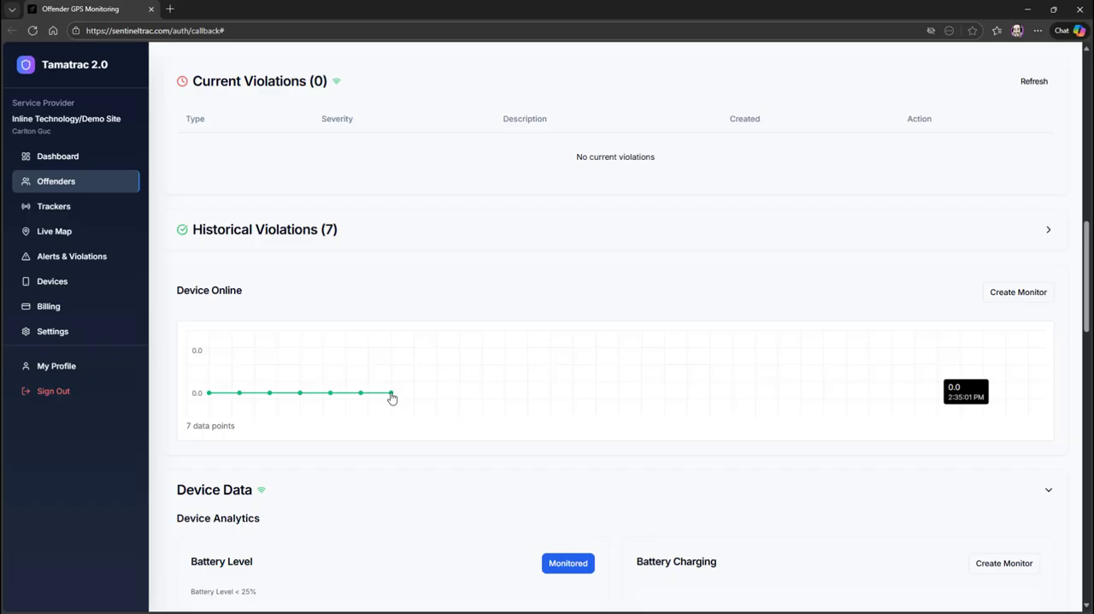
{"action": "scroll", "coordinate": [393, 399], "scroll_direction": "down", "scroll_amount": 2}
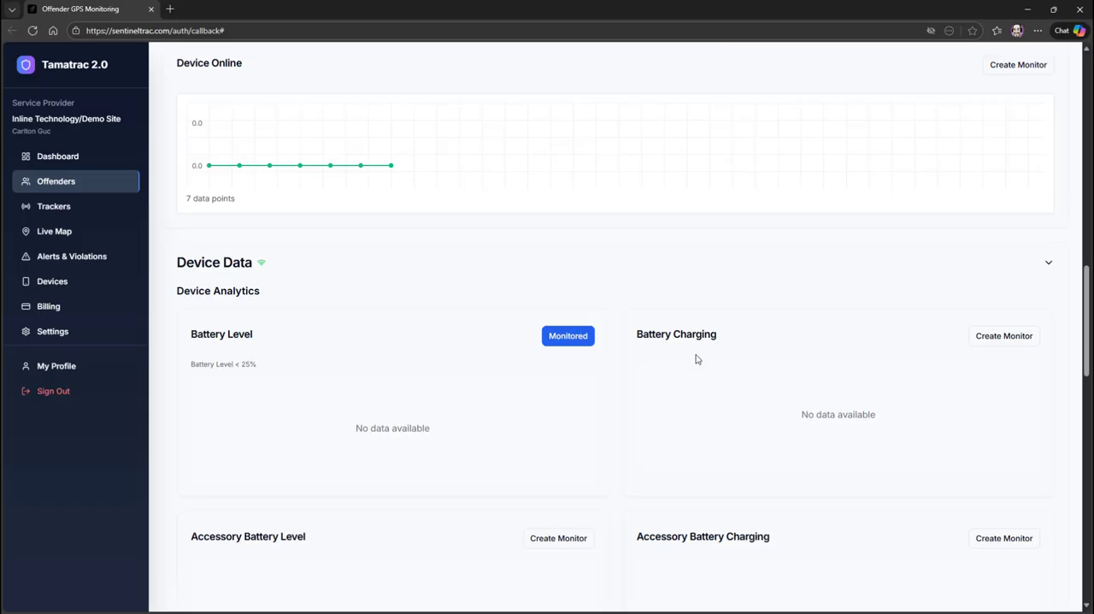
{"action": "scroll", "coordinate": [696, 359], "scroll_direction": "down", "scroll_amount": 1}
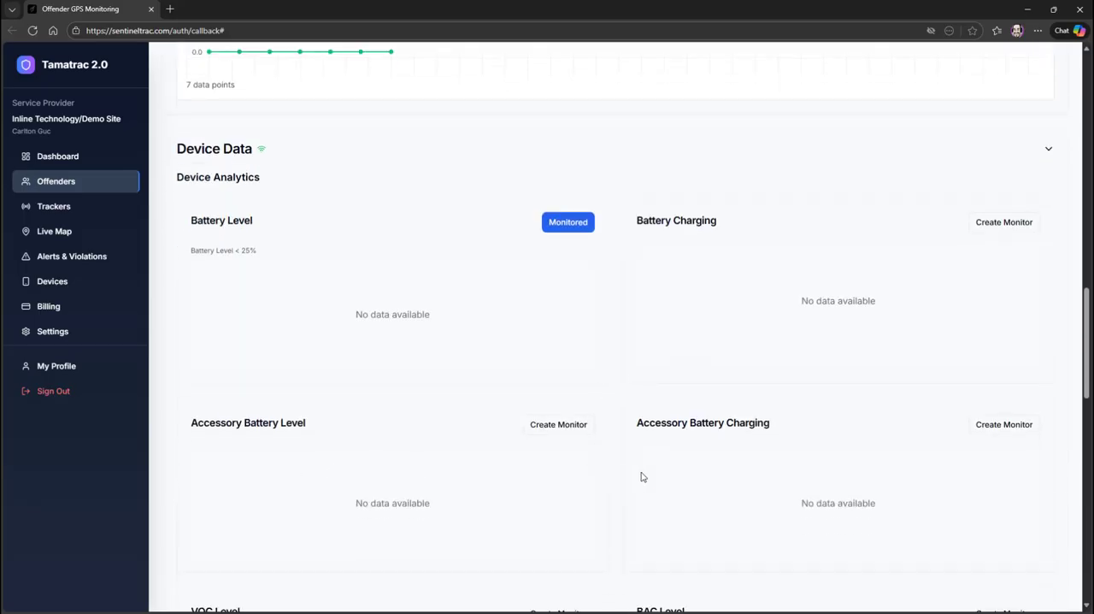
{"action": "scroll", "coordinate": [701, 463], "scroll_direction": "down", "scroll_amount": 3}
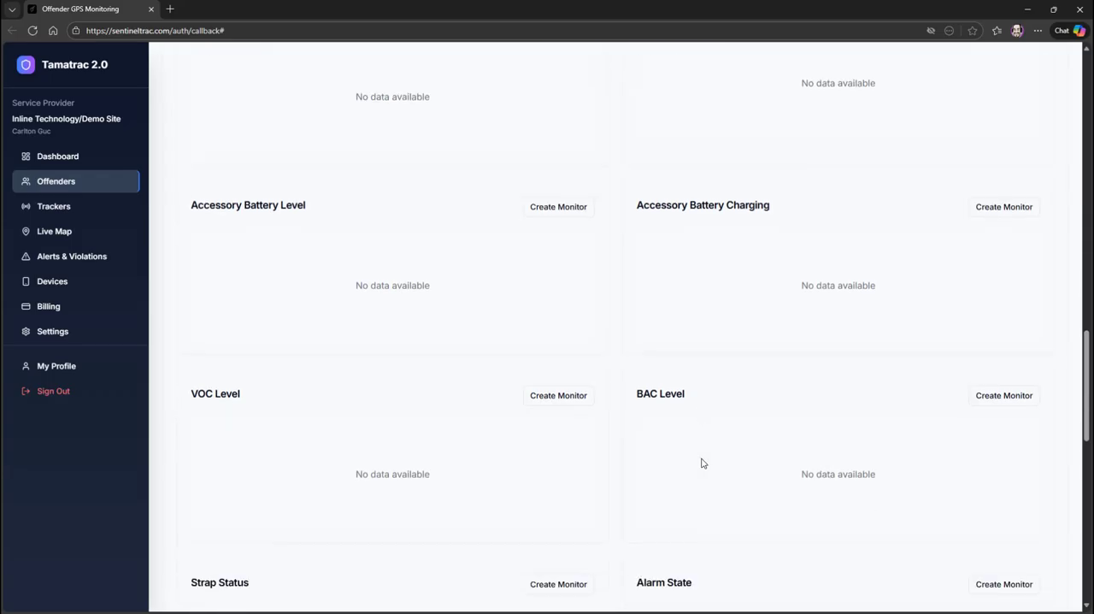
{"action": "scroll", "coordinate": [701, 463], "scroll_direction": "down", "scroll_amount": 1}
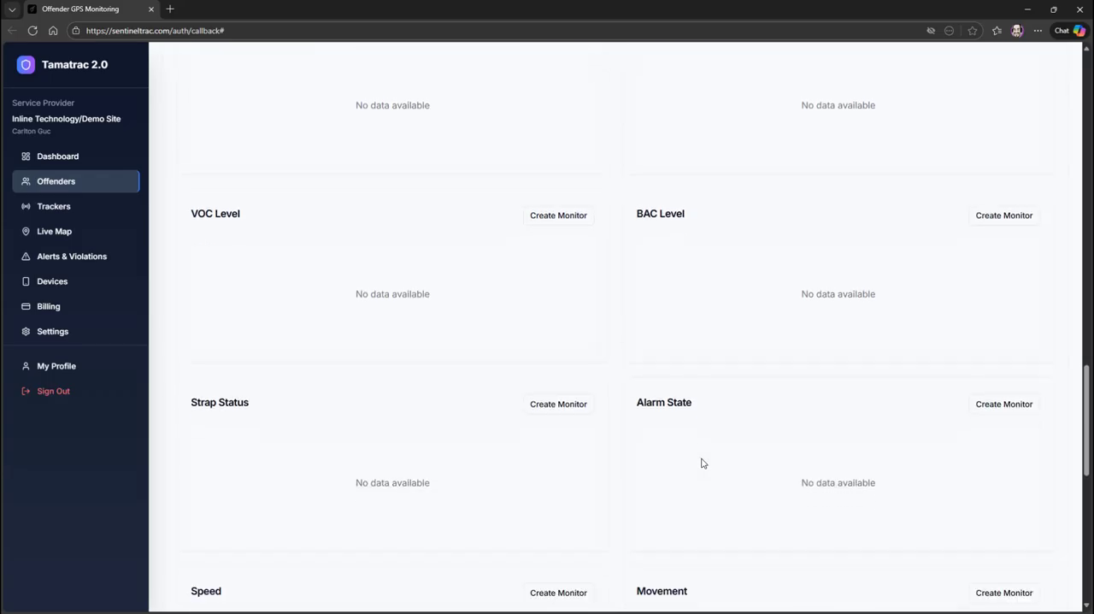
{"action": "scroll", "coordinate": [703, 463], "scroll_direction": "down", "scroll_amount": 1}
{"action": "scroll", "coordinate": [701, 463], "scroll_direction": "down", "scroll_amount": 3}
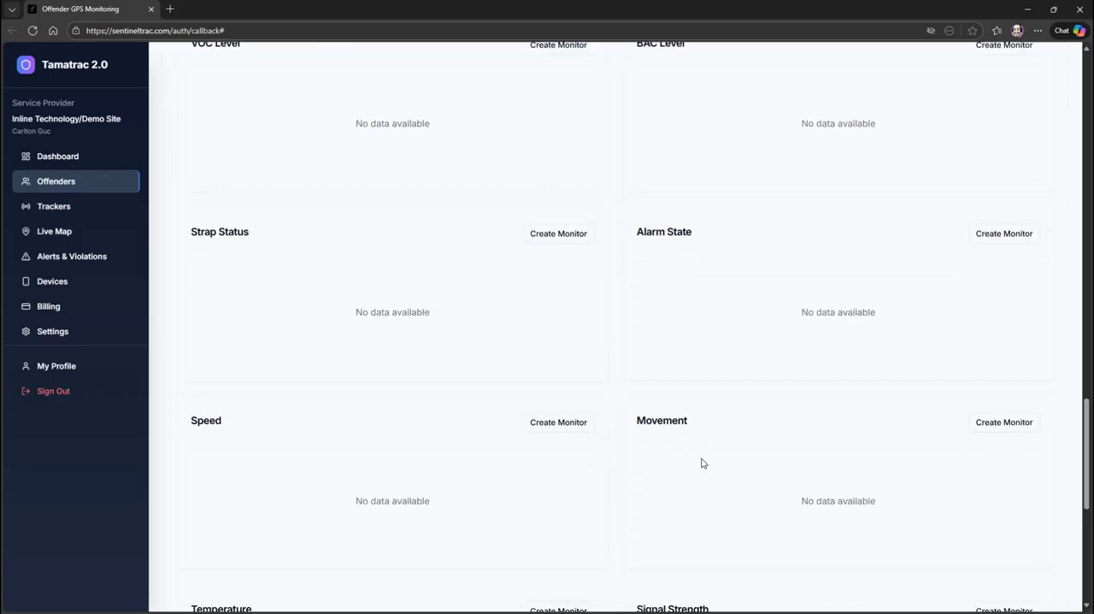
{"action": "scroll", "coordinate": [701, 462], "scroll_direction": "down", "scroll_amount": 4}
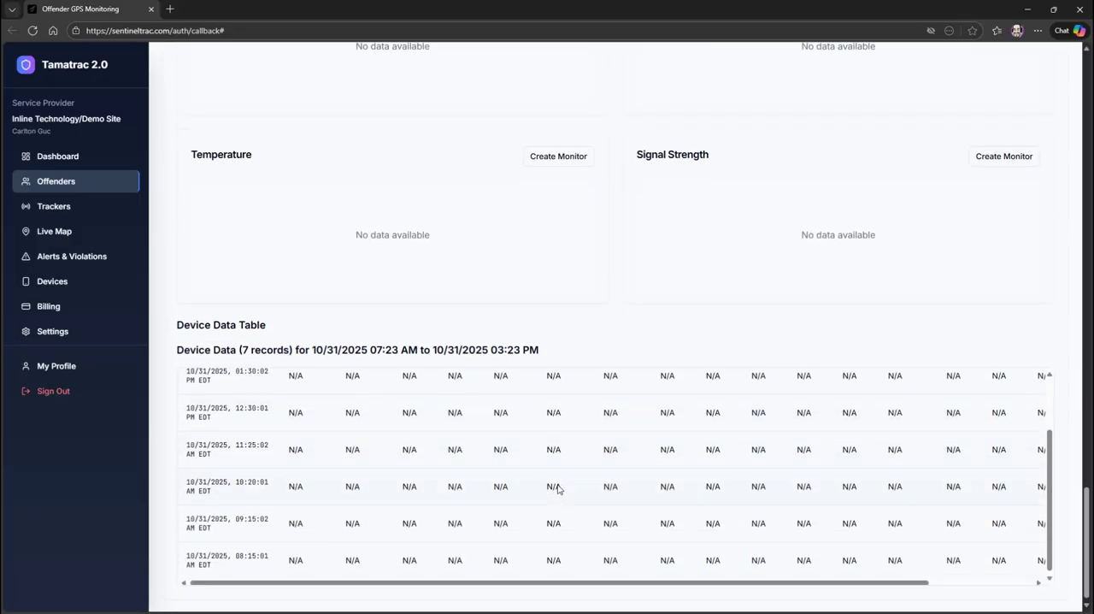
Look over the end of the Device Data Table once more and return to the Offenders list.
{"action": "scroll", "coordinate": [557, 485], "scroll_direction": "up", "scroll_amount": 2}
{"action": "scroll", "coordinate": [558, 487], "scroll_direction": "down", "scroll_amount": 2}
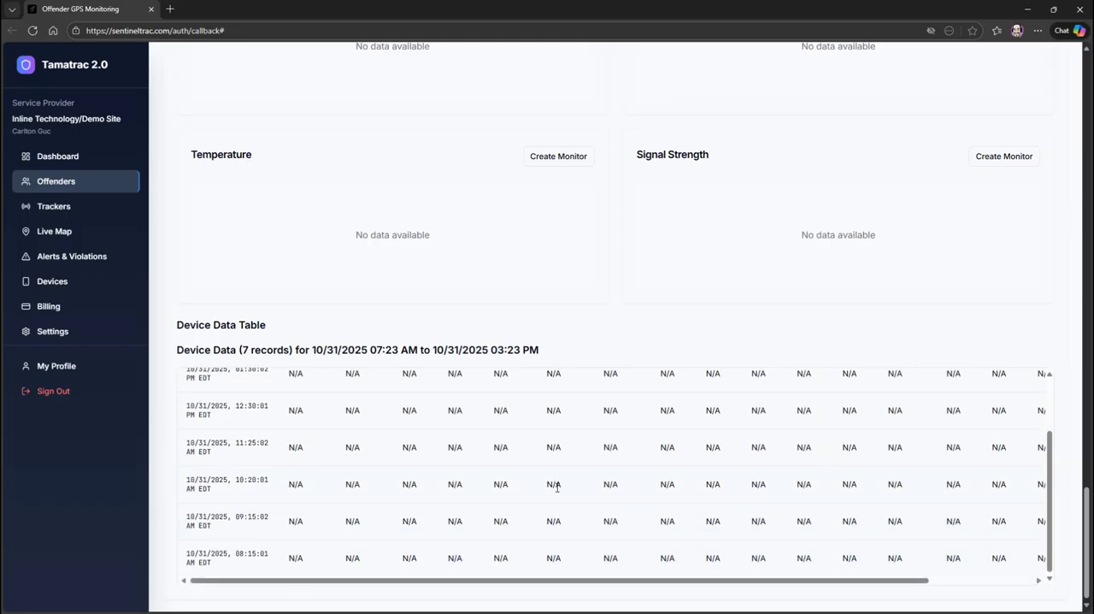
{"action": "scroll", "coordinate": [558, 488], "scroll_direction": "up", "scroll_amount": 2}
{"action": "scroll", "coordinate": [556, 486], "scroll_direction": "up", "scroll_amount": 15}
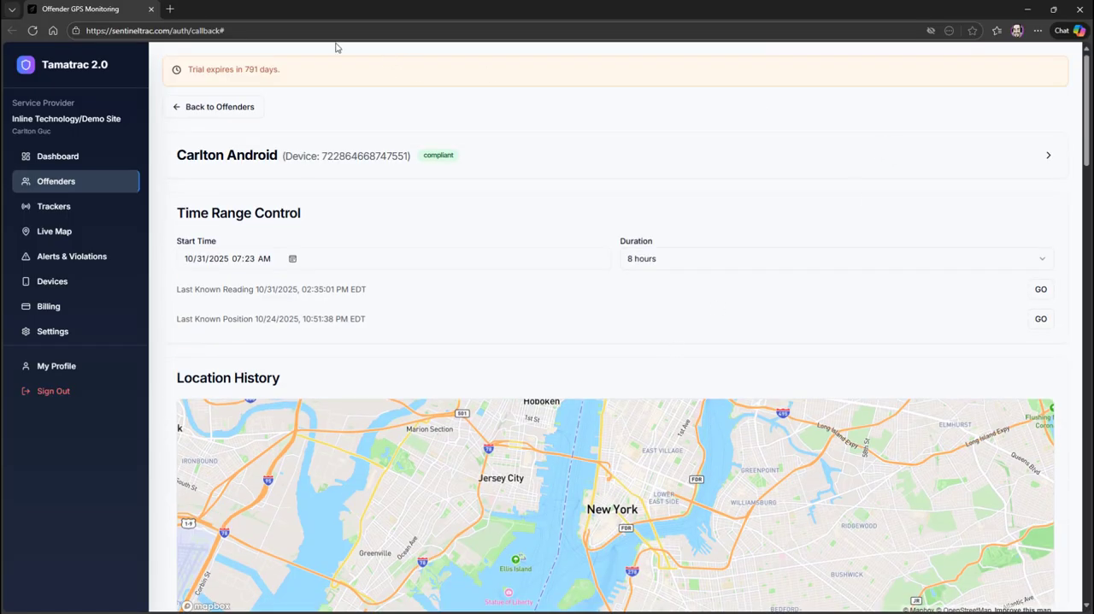
{"action": "left_click", "coordinate": [209, 110]}
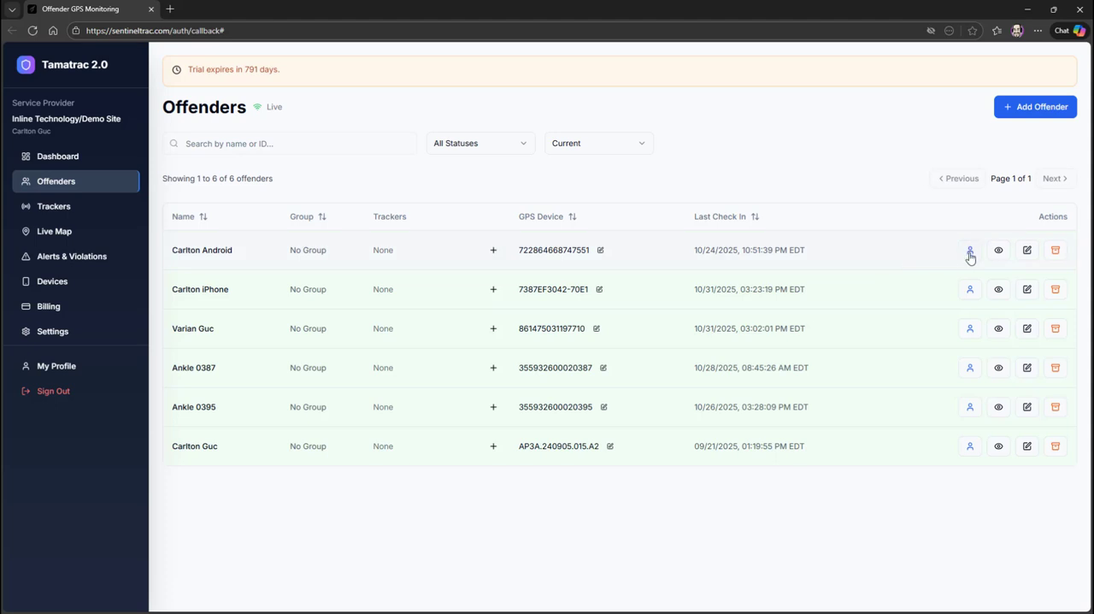
Open the listed tracker's edit form from the Trackers page and enter 10 as the Max Caseload.
{"action": "left_click", "coordinate": [60, 209]}
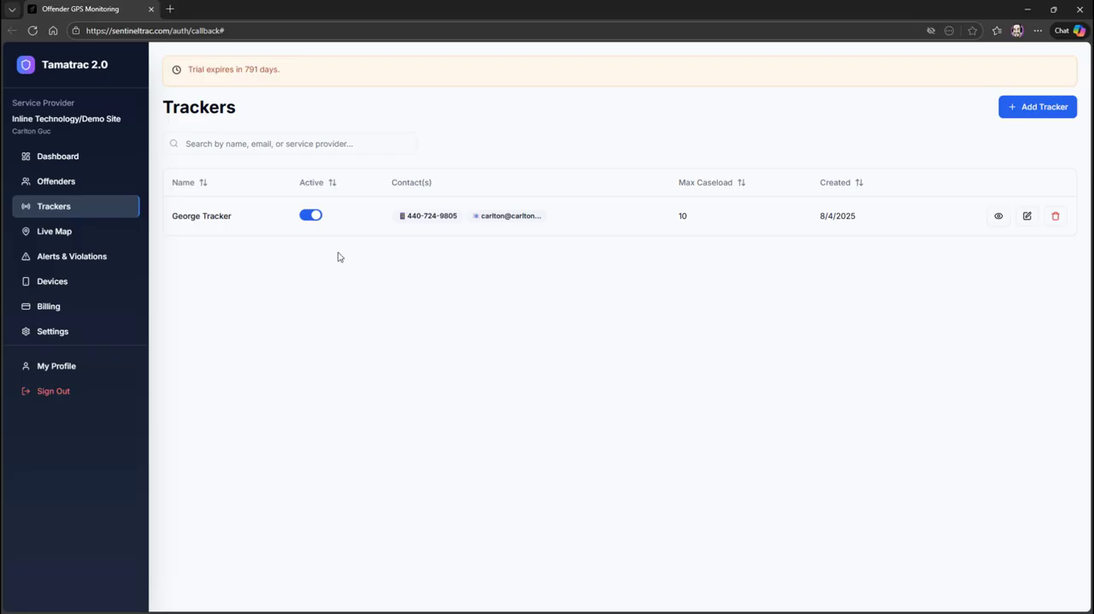
{"action": "left_click", "coordinate": [1028, 216]}
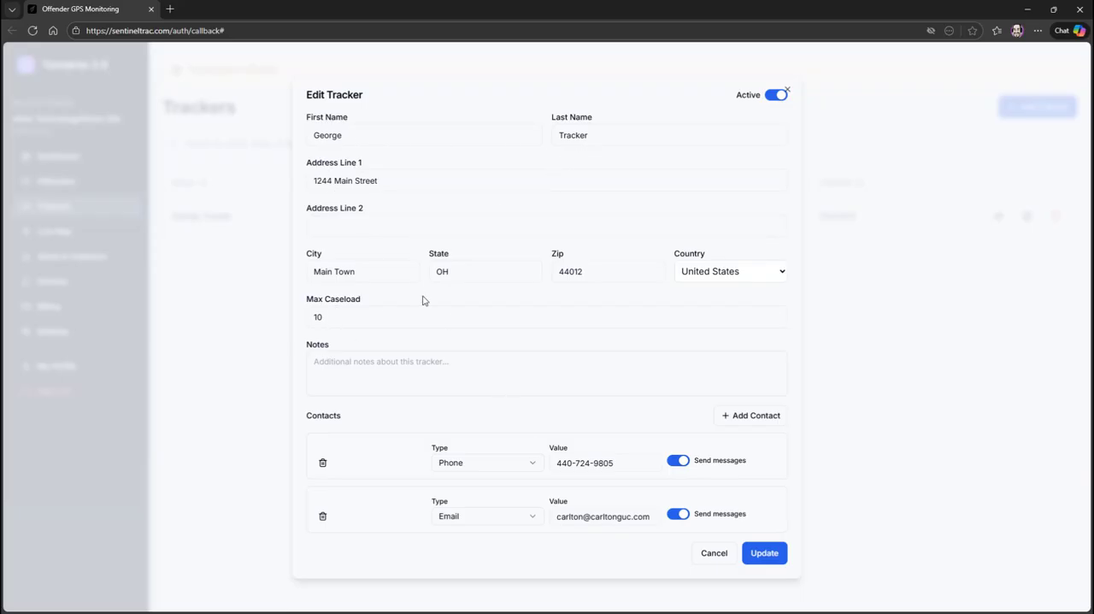
{"action": "double_click", "coordinate": [334, 319]}
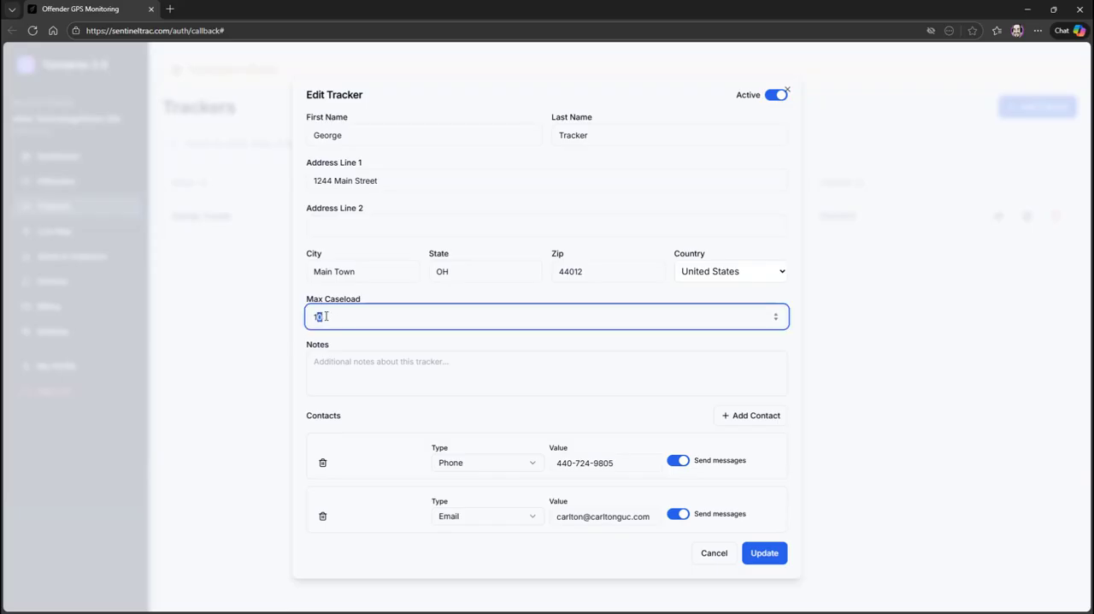
{"action": "left_click_drag", "start_coordinate": [328, 319], "coordinate": [314, 318]}
{"action": "type", "text": "10"}
Toggle message sending for the tracker's email contact and the tracker's Active status off and on, and cancel the edit.
{"action": "left_click", "coordinate": [673, 517]}
{"action": "left_click", "coordinate": [675, 517]}
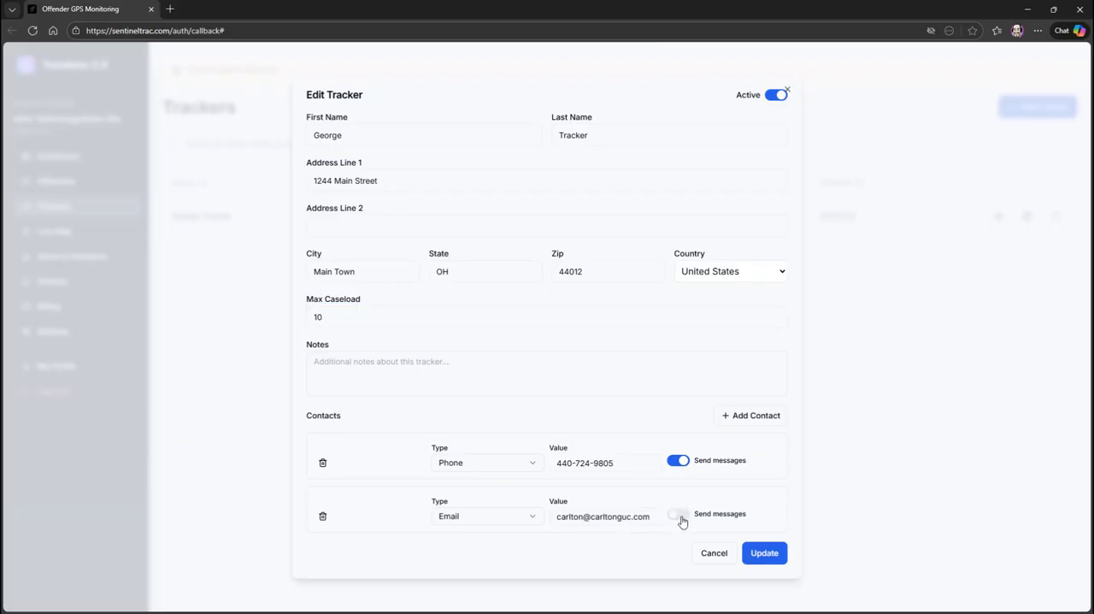
{"action": "left_click", "coordinate": [675, 518]}
{"action": "left_click", "coordinate": [772, 100]}
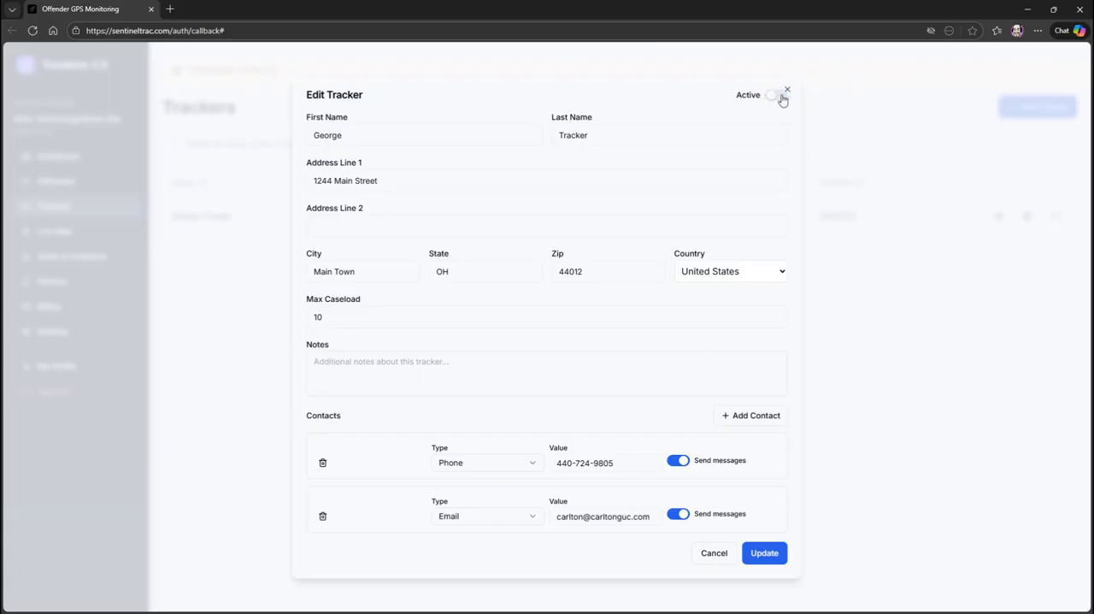
{"action": "left_click", "coordinate": [780, 100]}
{"action": "left_click", "coordinate": [706, 554]}
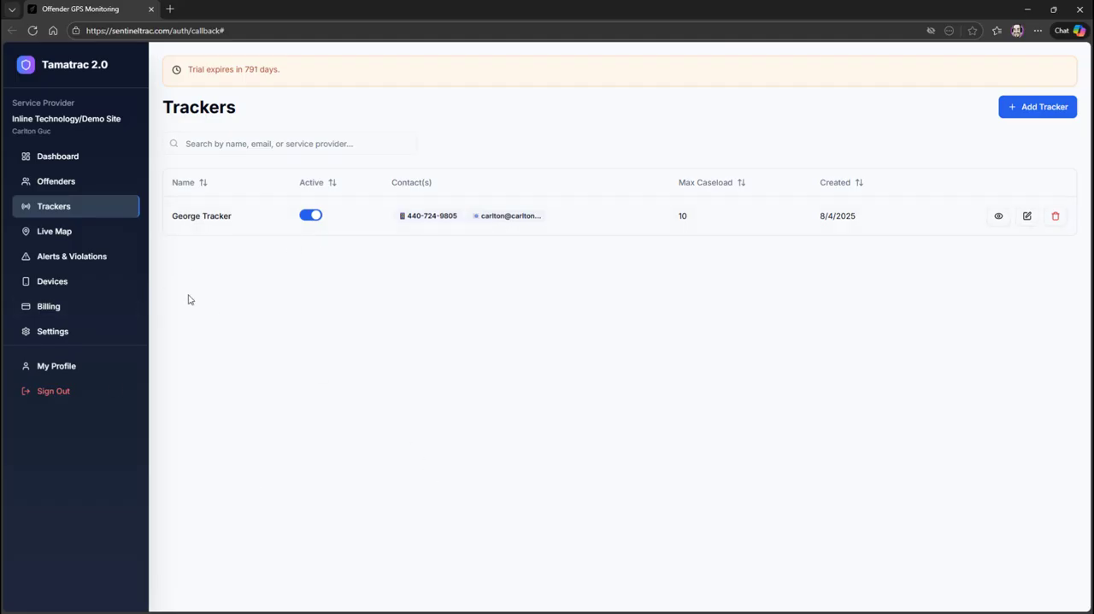
Open the Live Map and focus it on the third and the second listed offender in turn, clearing each selection.
{"action": "left_click", "coordinate": [60, 238]}
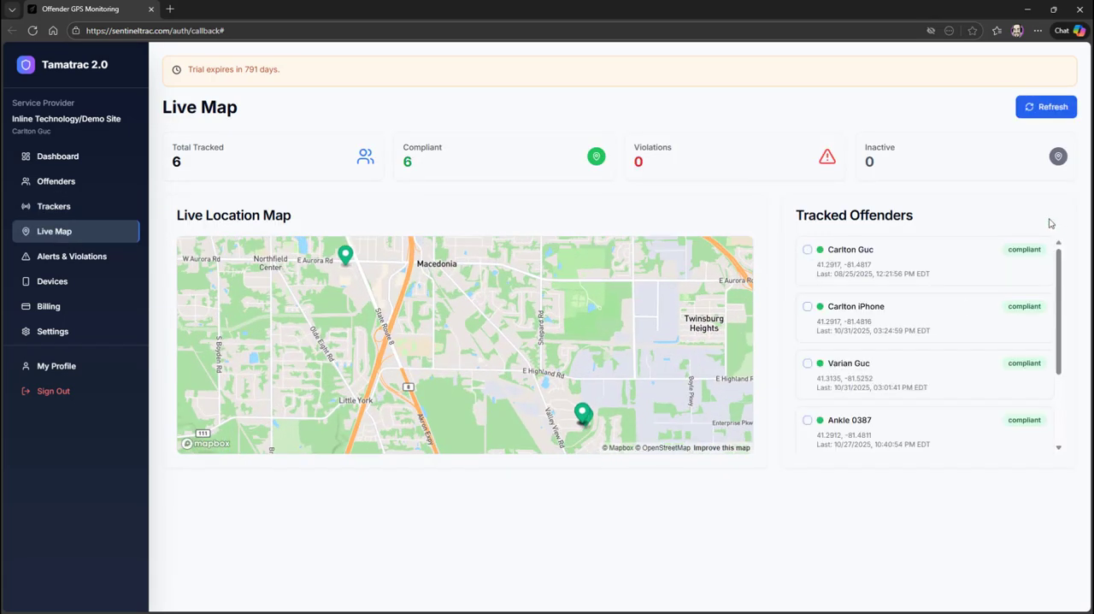
{"action": "mouse_move", "coordinate": [1059, 291]}
{"action": "left_mouse_down"}
{"action": "mouse_move", "coordinate": [1065, 374]}
{"action": "mouse_move", "coordinate": [1066, 283]}
{"action": "left_mouse_up"}
{"action": "left_click", "coordinate": [345, 258]}
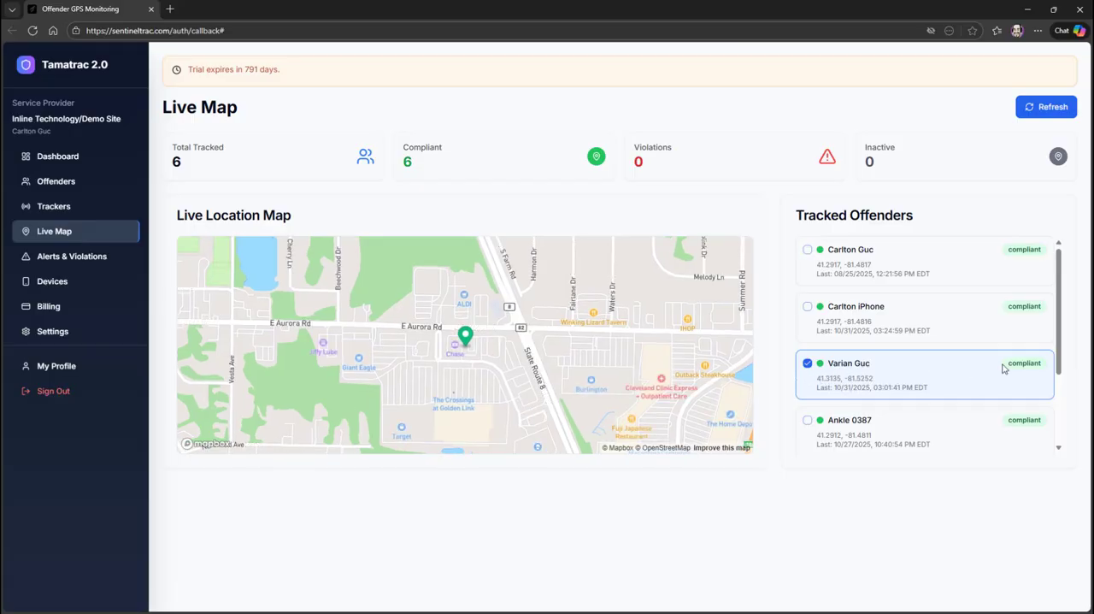
{"action": "left_click_drag", "start_coordinate": [1062, 328], "coordinate": [1032, 350]}
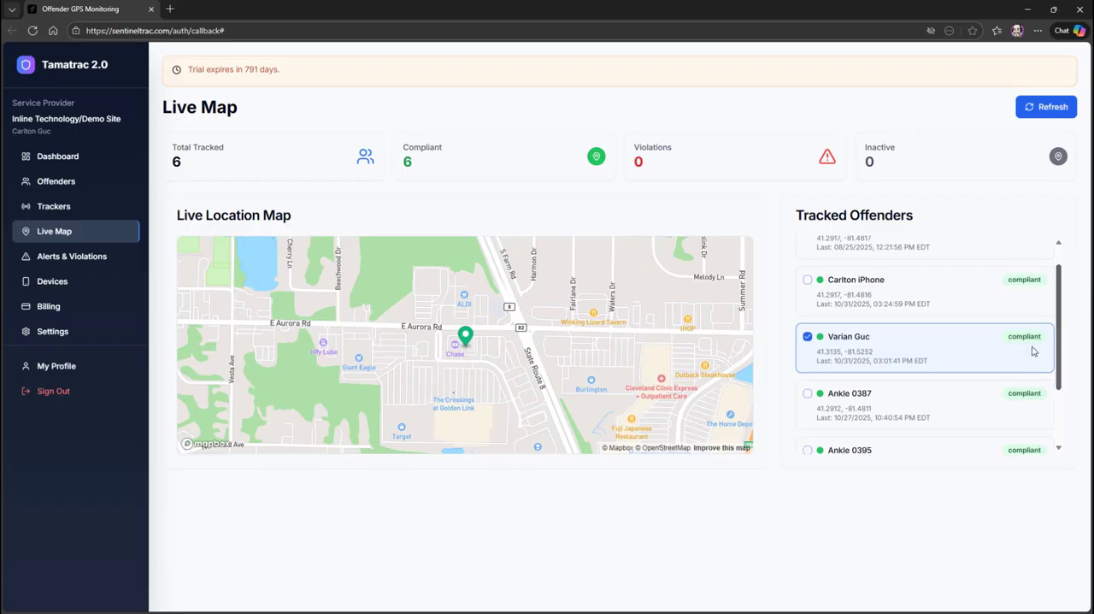
{"action": "left_click", "coordinate": [808, 338]}
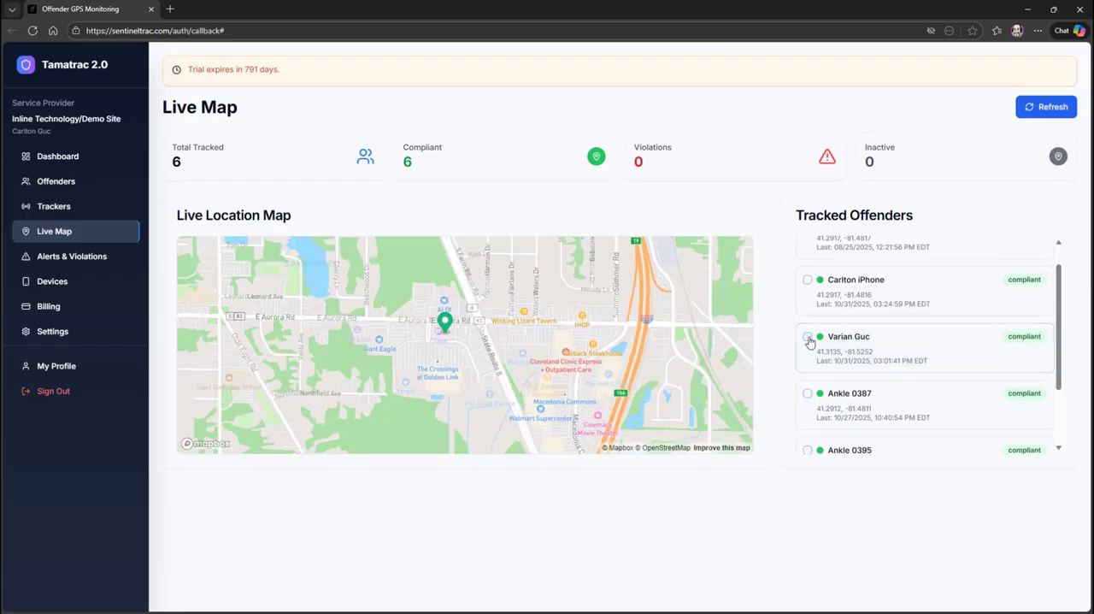
{"action": "left_click", "coordinate": [808, 281]}
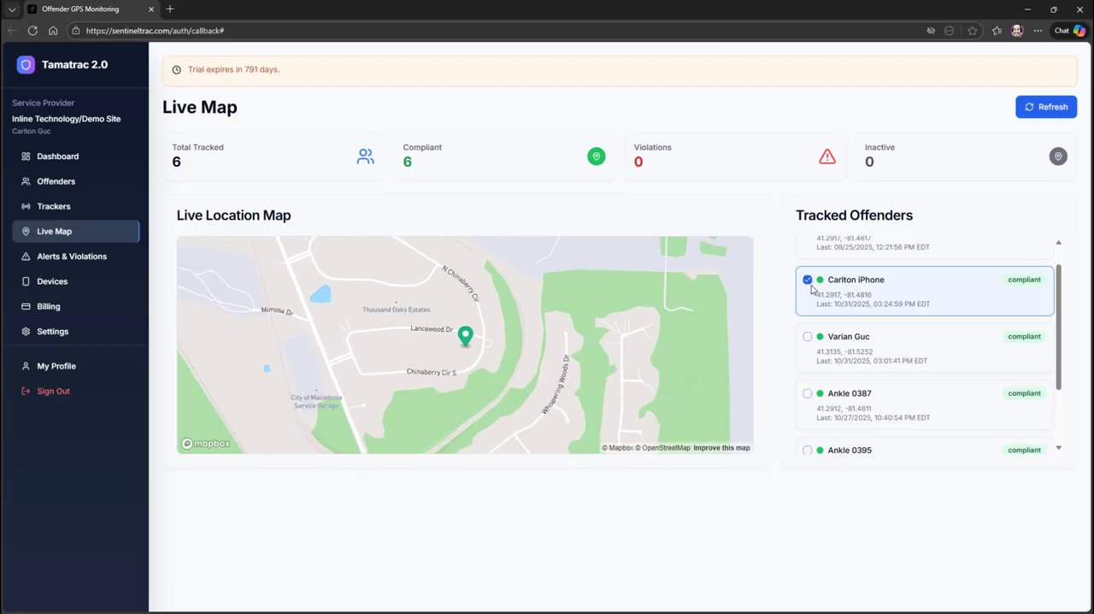
{"action": "left_click", "coordinate": [807, 281]}
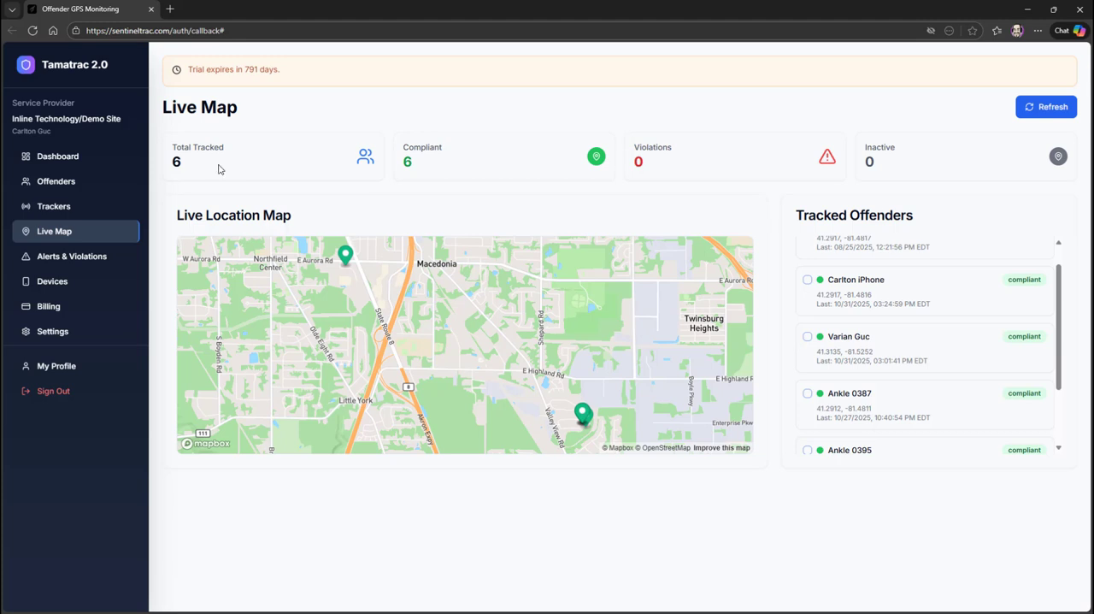
Review the open violations under Alerts & Violations, including the Breathalyzer Timeout entry.
{"action": "left_click", "coordinate": [98, 263]}
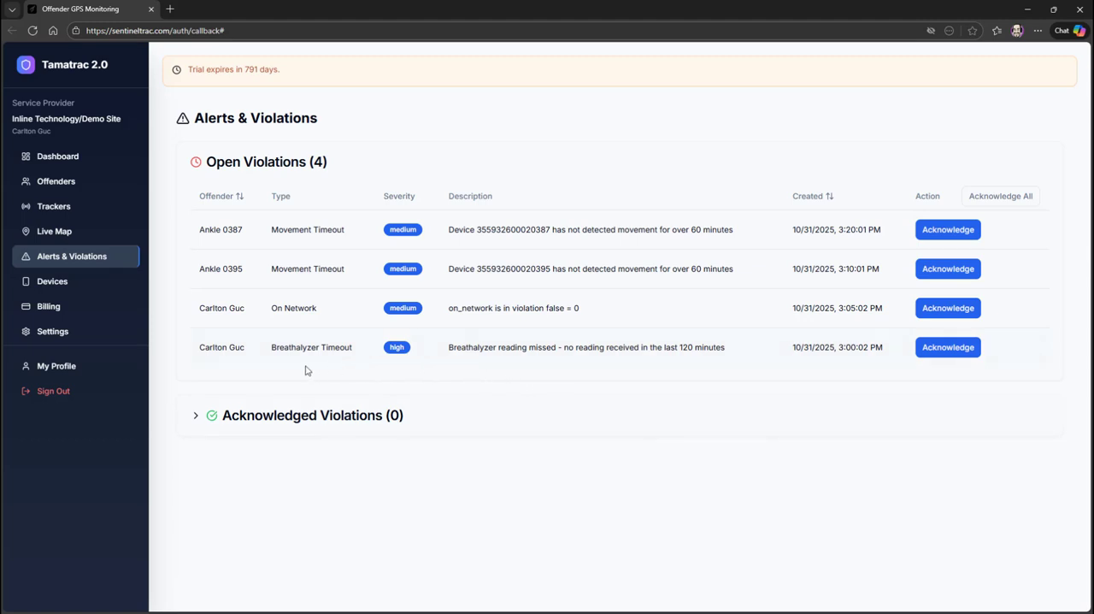
{"action": "left_click_drag", "start_coordinate": [270, 352], "coordinate": [351, 359]}
{"action": "left_click", "coordinate": [486, 354]}
Open the Devices page and examine the complete device list.
{"action": "left_click", "coordinate": [72, 288]}
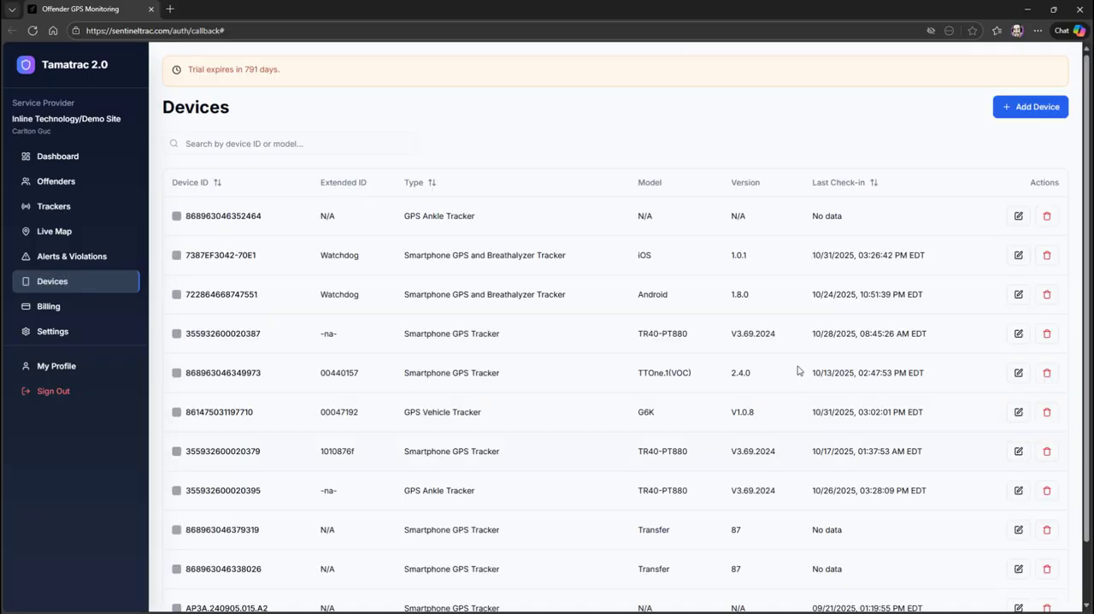
{"action": "scroll", "coordinate": [616, 247], "scroll_direction": "down", "scroll_amount": 2}
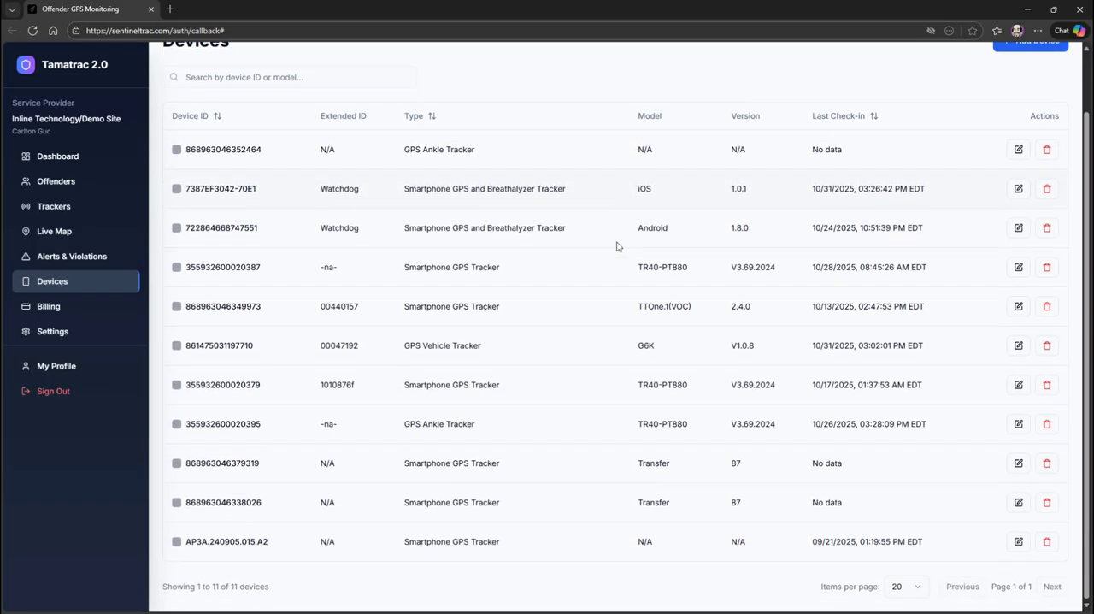
{"action": "scroll", "coordinate": [616, 246], "scroll_direction": "up", "scroll_amount": 2}
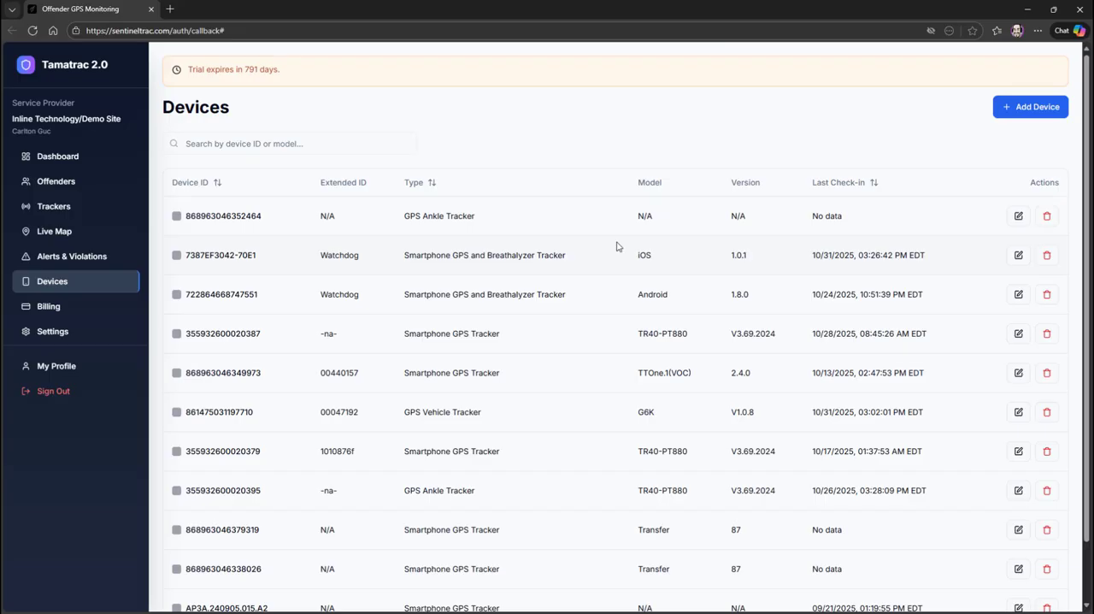
{"action": "left_click", "coordinate": [1033, 107]}
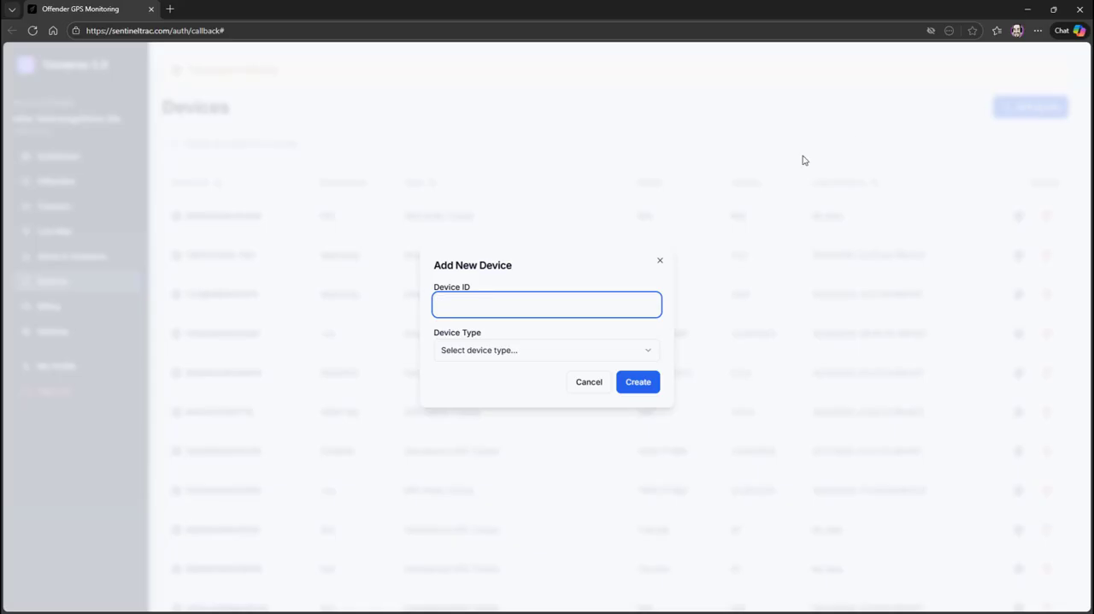
{"action": "left_click", "coordinate": [462, 307]}
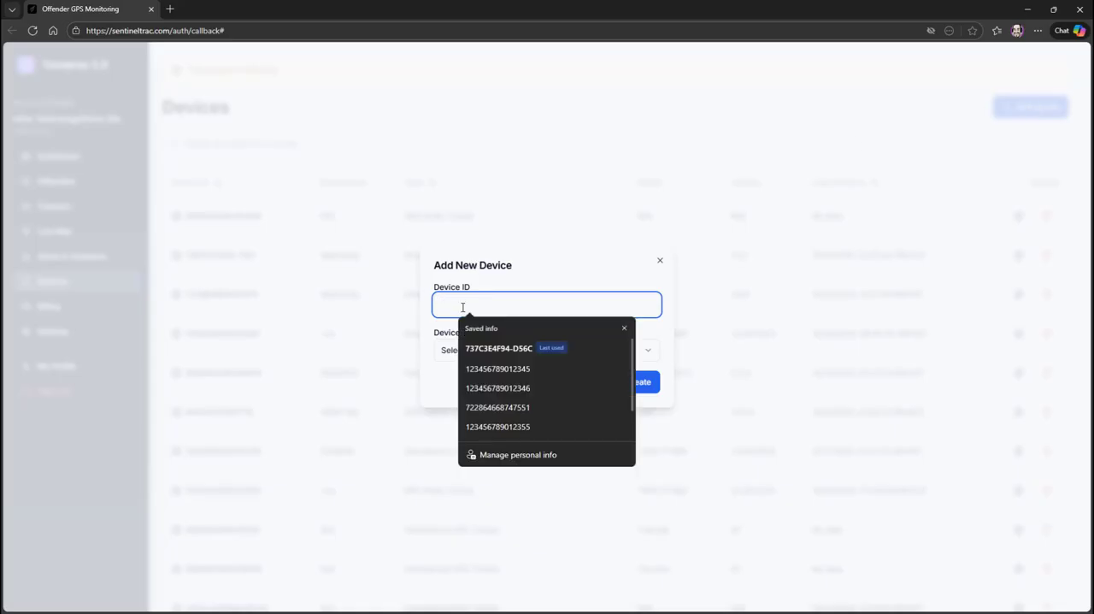
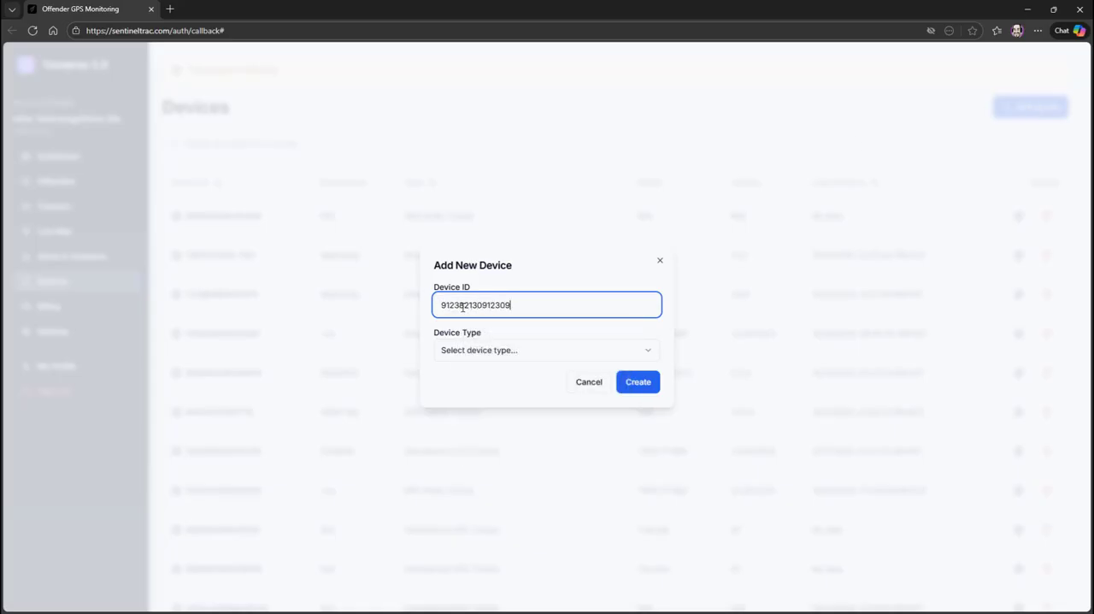
{"action": "left_click", "coordinate": [521, 353]}
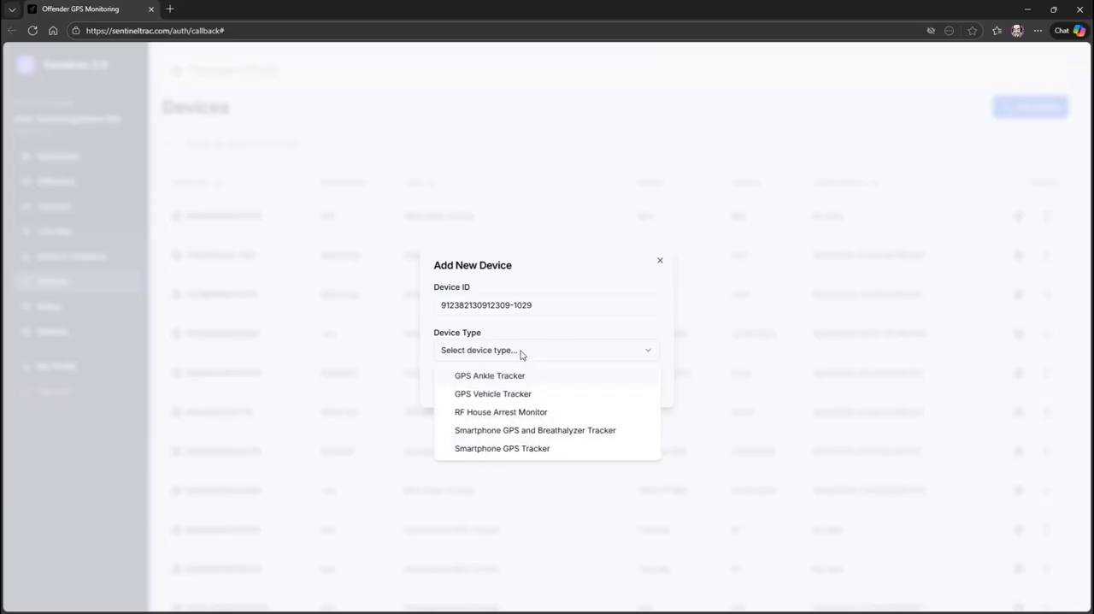
{"action": "left_click", "coordinate": [542, 432]}
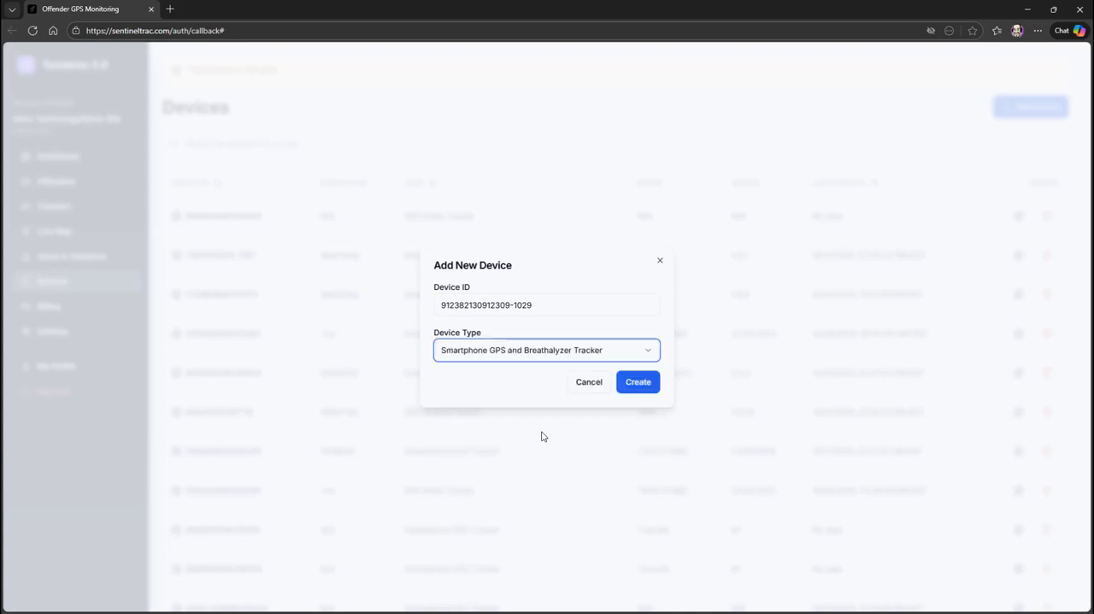
{"action": "left_click", "coordinate": [589, 382]}
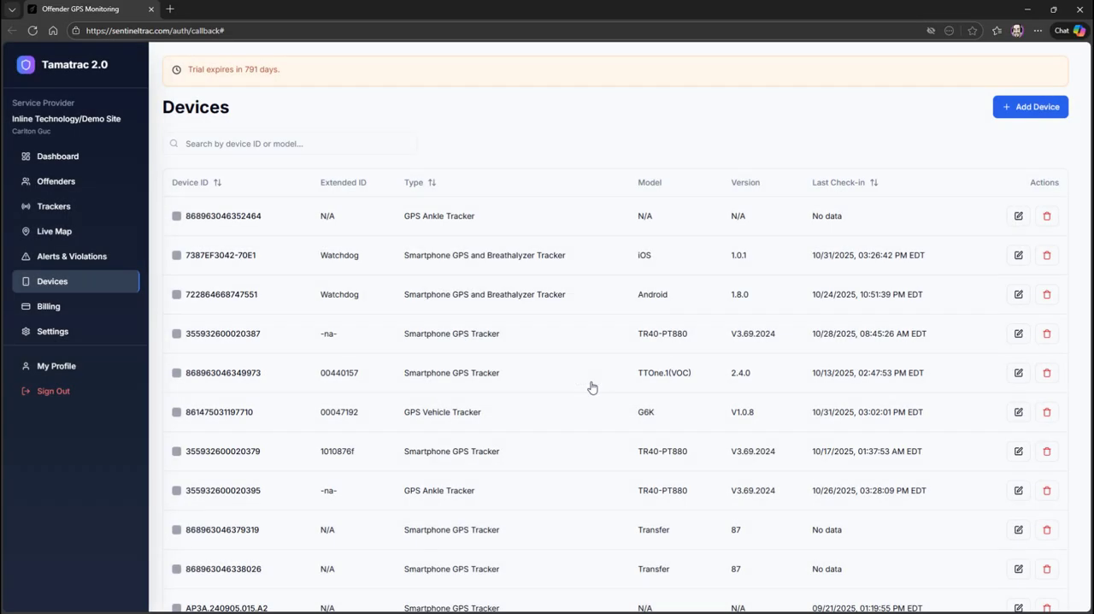
Review the Billing & Subscription page and the Groups and read-only Device Types in Settings.
{"action": "left_click", "coordinate": [53, 308]}
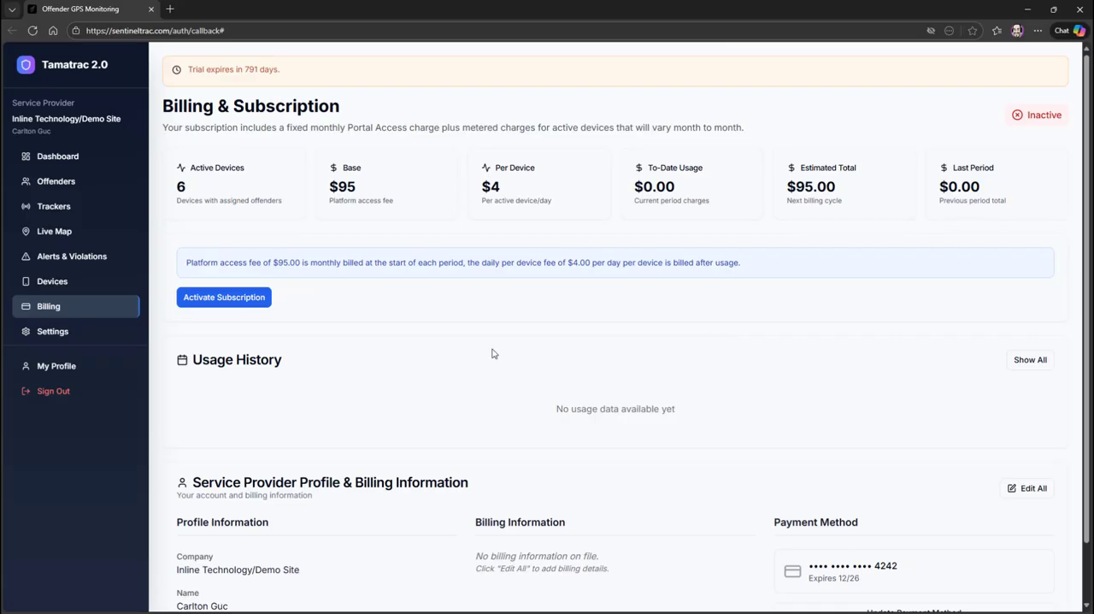
{"action": "left_click", "coordinate": [60, 336]}
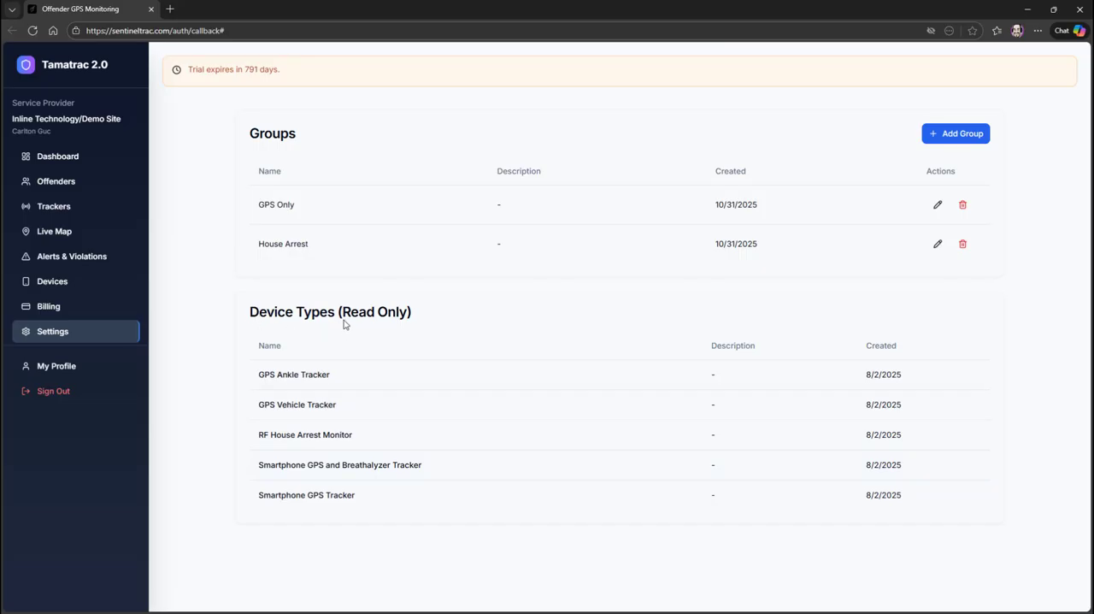
{"action": "left_click_drag", "start_coordinate": [343, 318], "coordinate": [409, 314]}
Open My Profile and examine its personal information, contact, login email and password sections.
{"action": "left_click", "coordinate": [70, 368]}
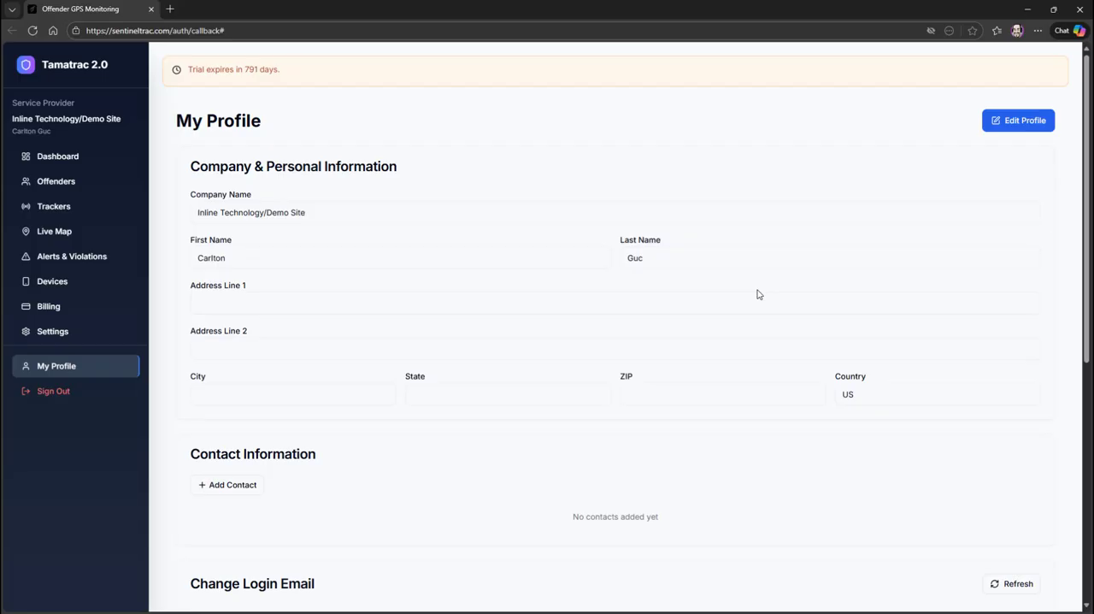
{"action": "scroll", "coordinate": [757, 294], "scroll_direction": "down", "scroll_amount": 2}
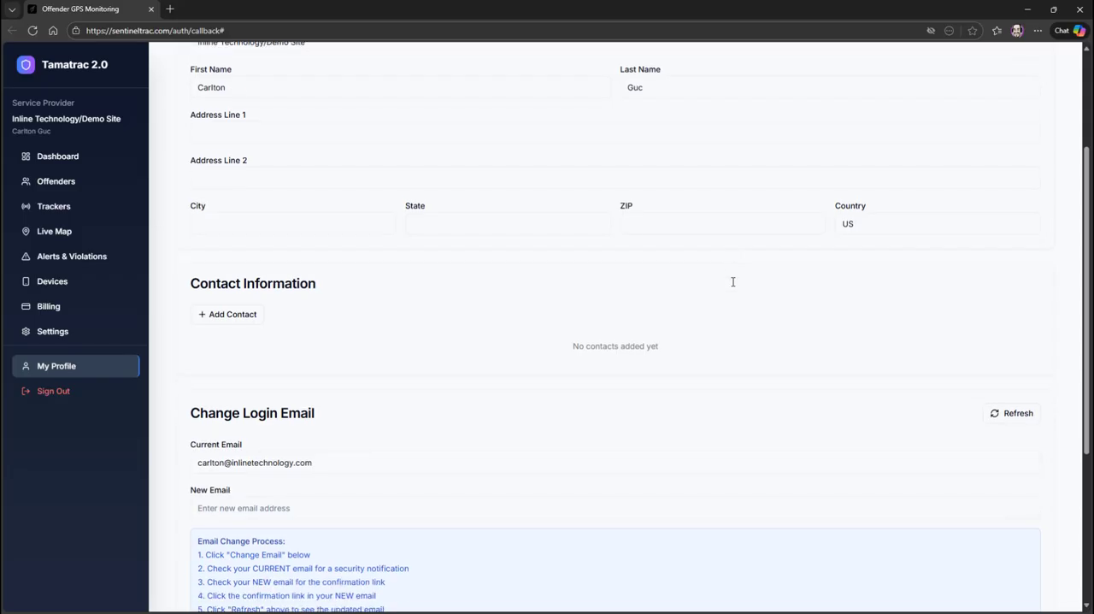
{"action": "scroll", "coordinate": [733, 281], "scroll_direction": "down", "scroll_amount": 1}
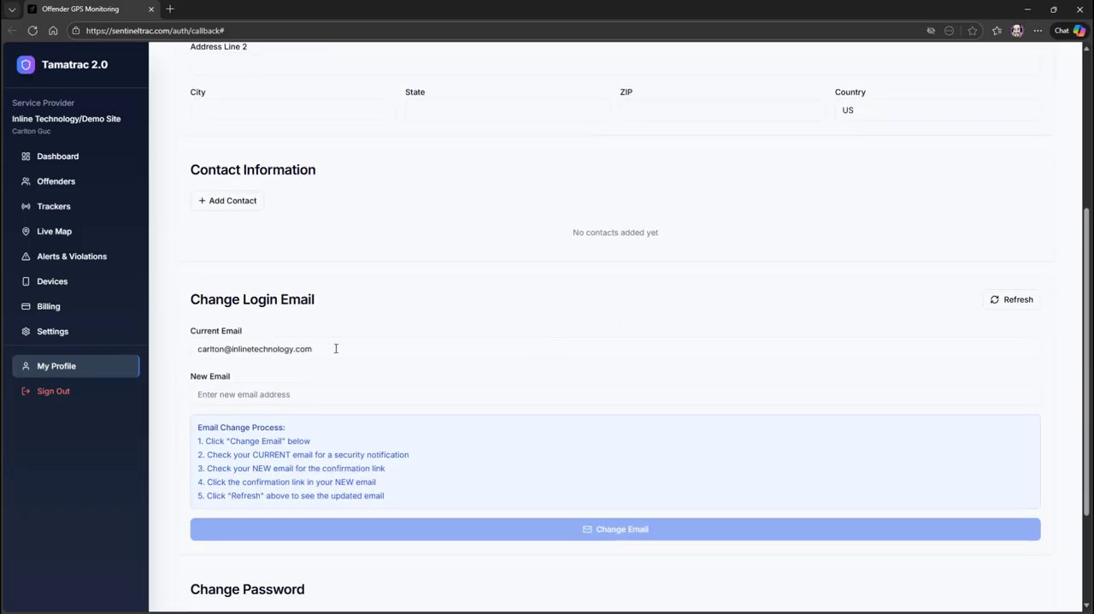
{"action": "scroll", "coordinate": [336, 348], "scroll_direction": "down", "scroll_amount": 2}
{"action": "scroll", "coordinate": [336, 348], "scroll_direction": "up", "scroll_amount": 5}
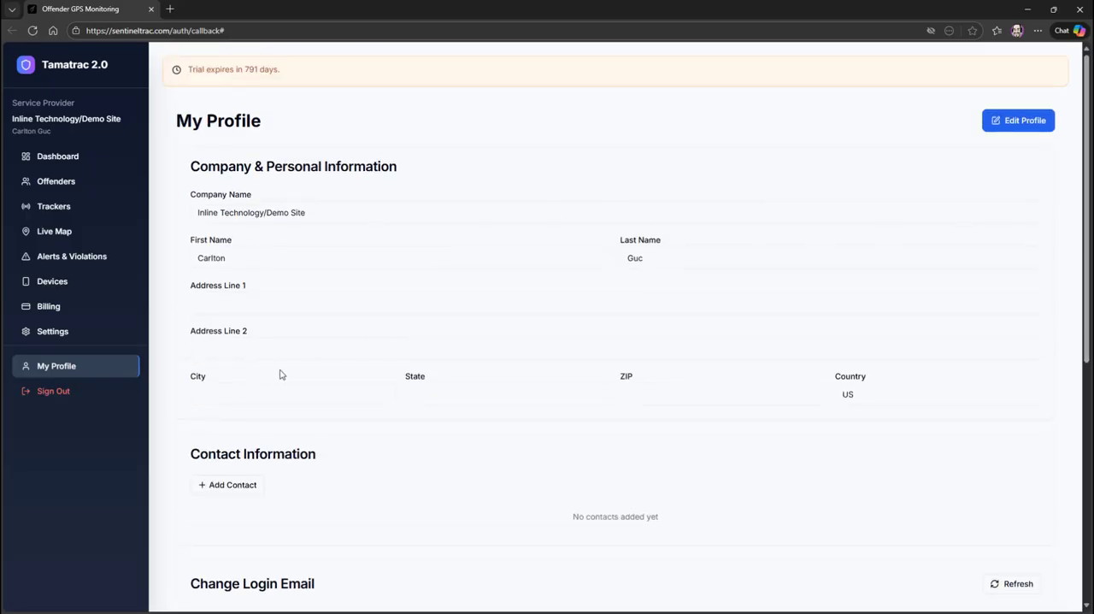
Sign out of the service provider account.
{"action": "left_click", "coordinate": [57, 399]}
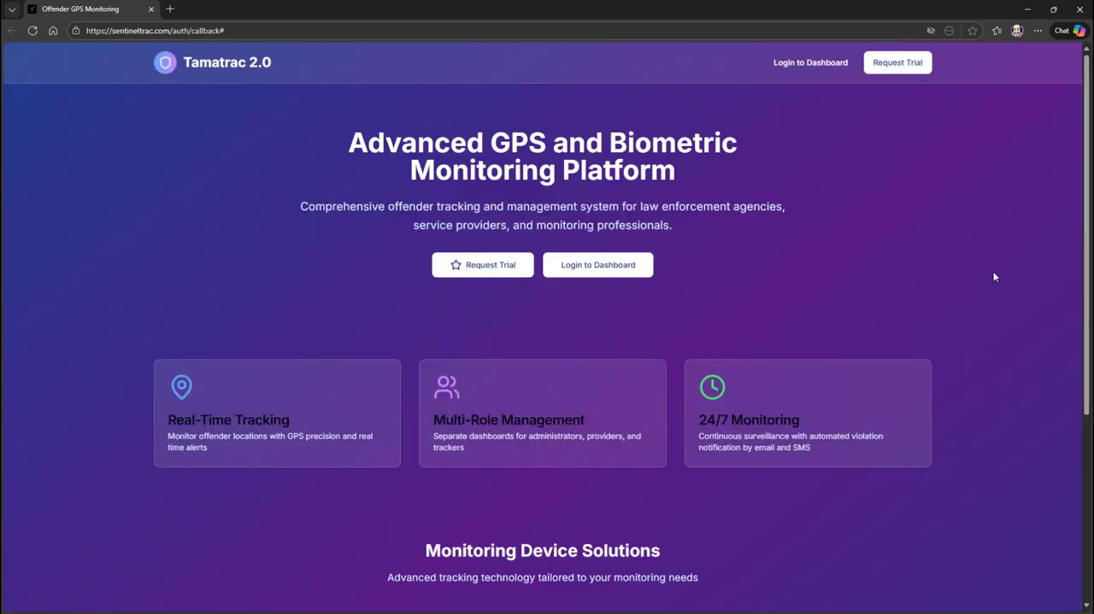